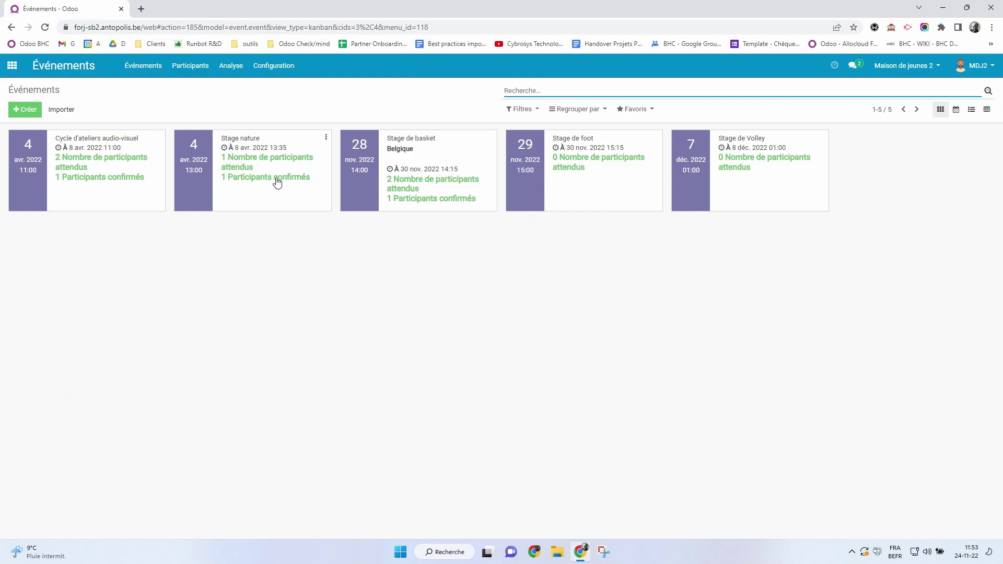
Open the Participants list, showing the two upcoming Stage de basket registrations.
{"action": "left_click", "coordinate": [196, 69]}
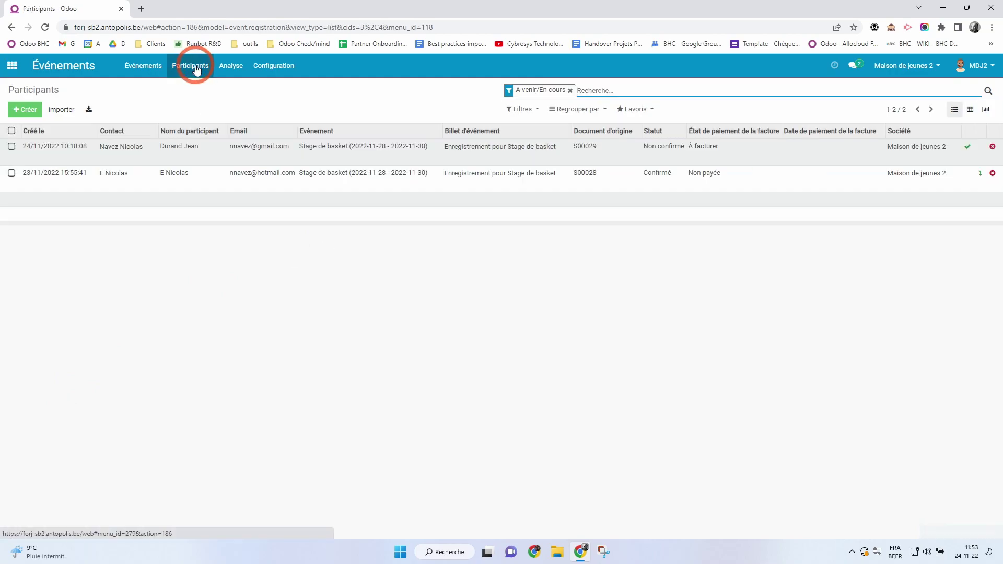
View the Analyse > Événements pivot of reserved places.
{"action": "left_click", "coordinate": [229, 67]}
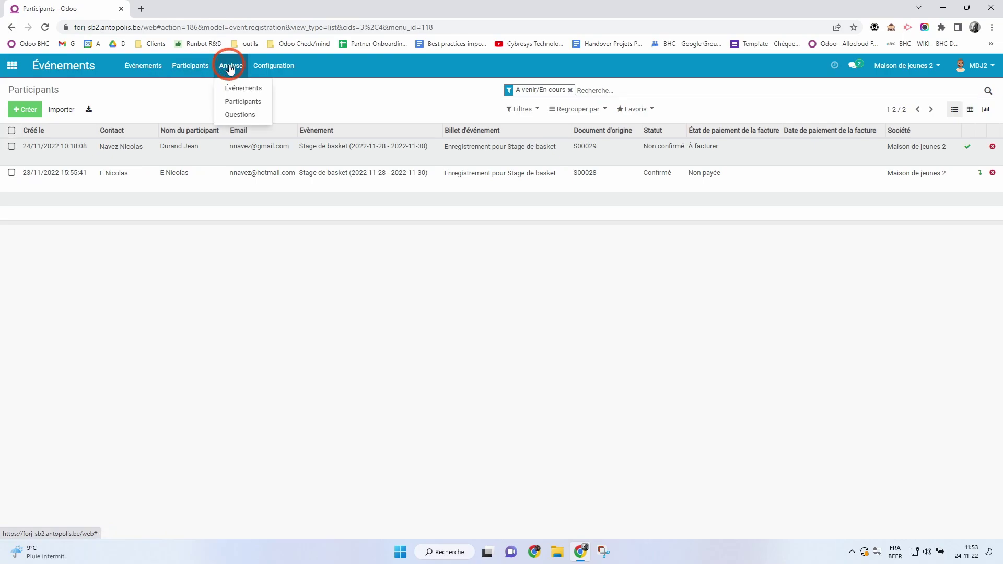
{"action": "left_click", "coordinate": [242, 87]}
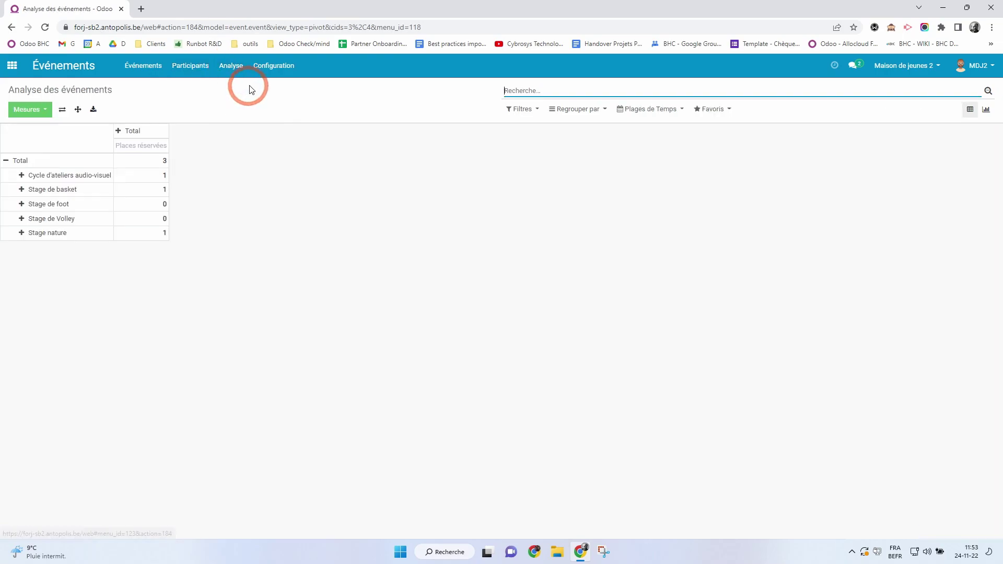
{"action": "left_click", "coordinate": [269, 66]}
Return to the upcoming events and start a new event.
{"action": "left_click", "coordinate": [204, 68]}
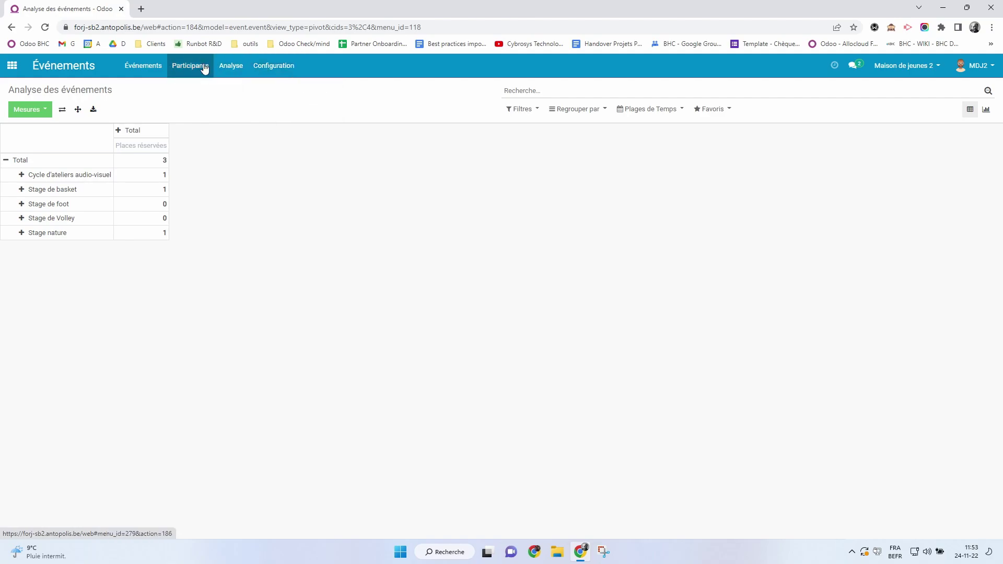
{"action": "left_click", "coordinate": [145, 66]}
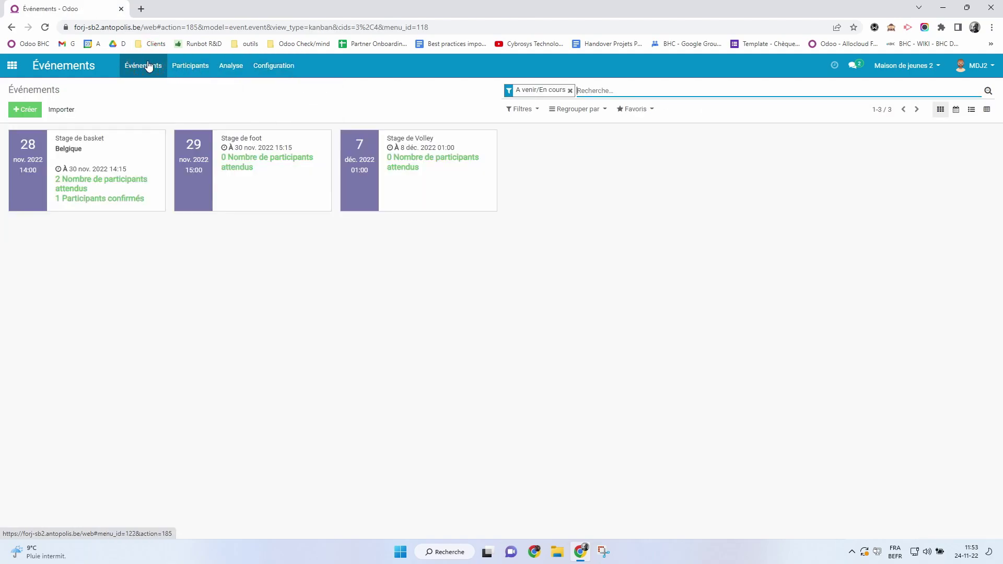
{"action": "left_click", "coordinate": [27, 109]}
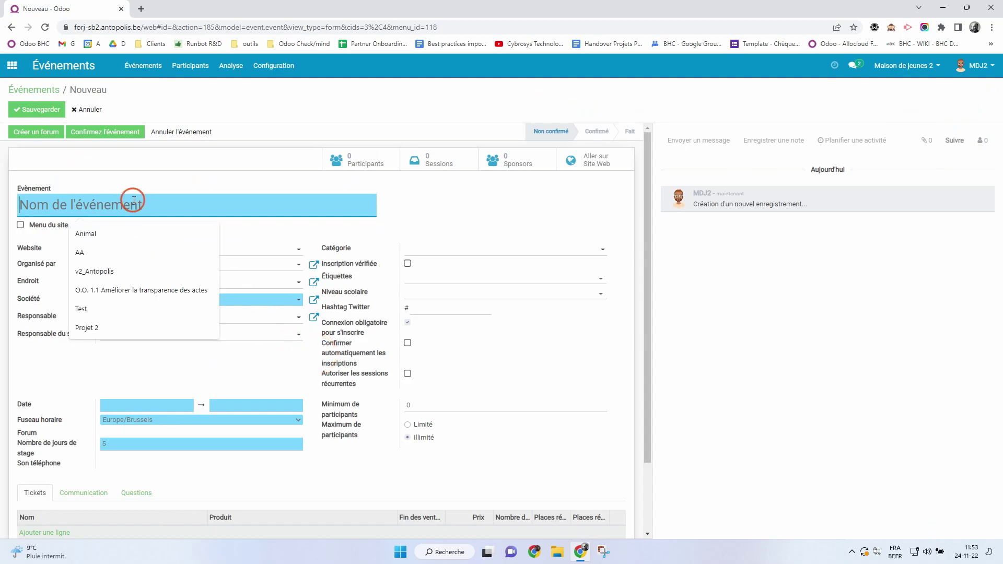
Name the new event 'Sortie Ciné' and tick Menu du site web.
{"action": "left_click", "coordinate": [134, 201]}
{"action": "type", "text": "S"}
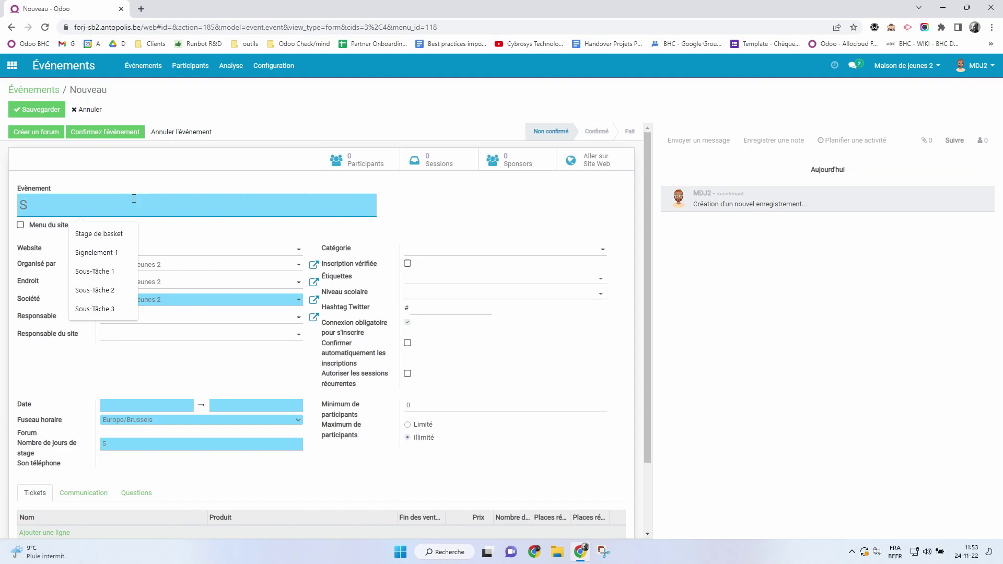
{"action": "type", "text": "ortie Ciné"}
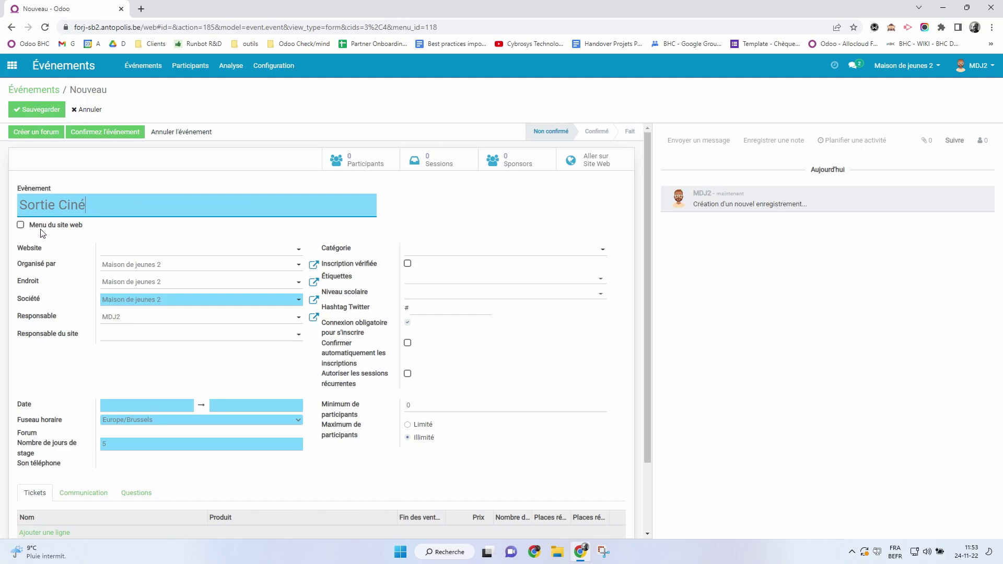
{"action": "mouse_move", "coordinate": [43, 233]}
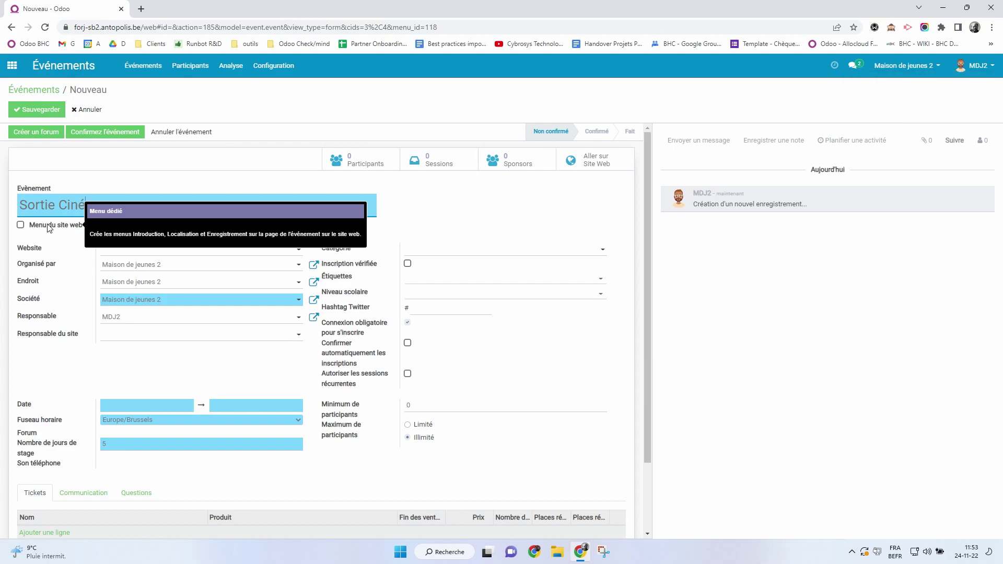
{"action": "left_click", "coordinate": [49, 228]}
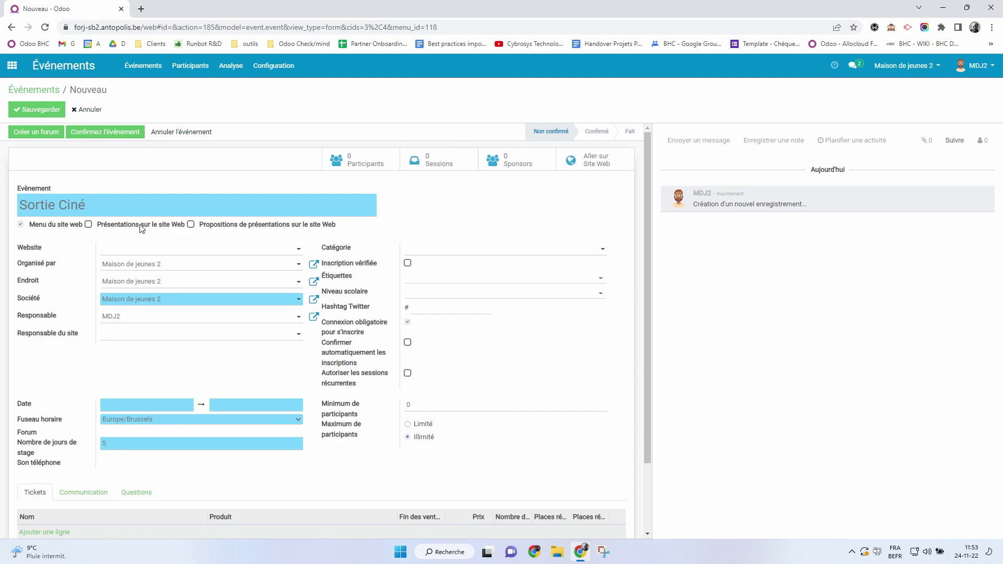
Untick Menu du site web and assign the event to the MDJ2 website.
{"action": "left_click", "coordinate": [42, 231]}
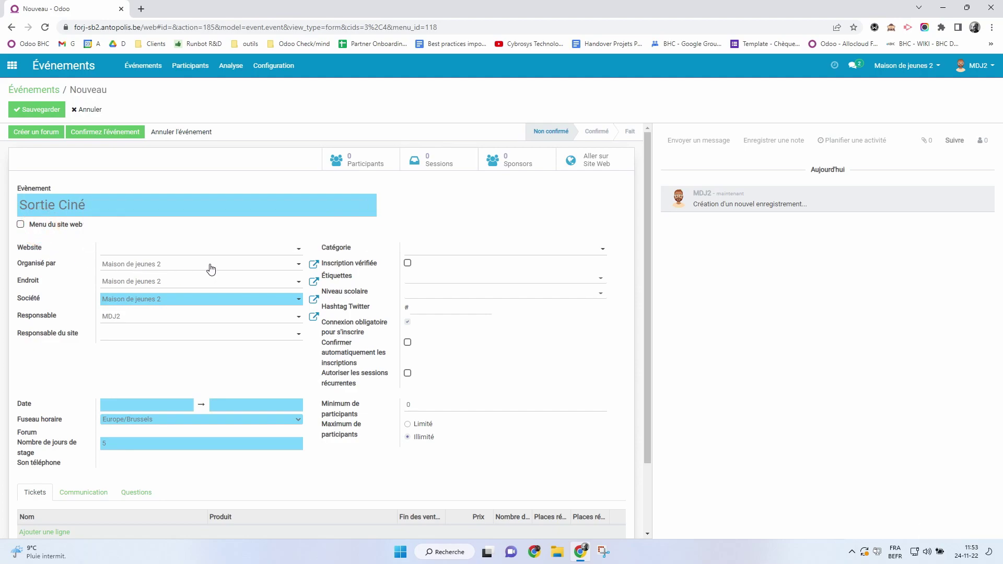
{"action": "left_click", "coordinate": [227, 249]}
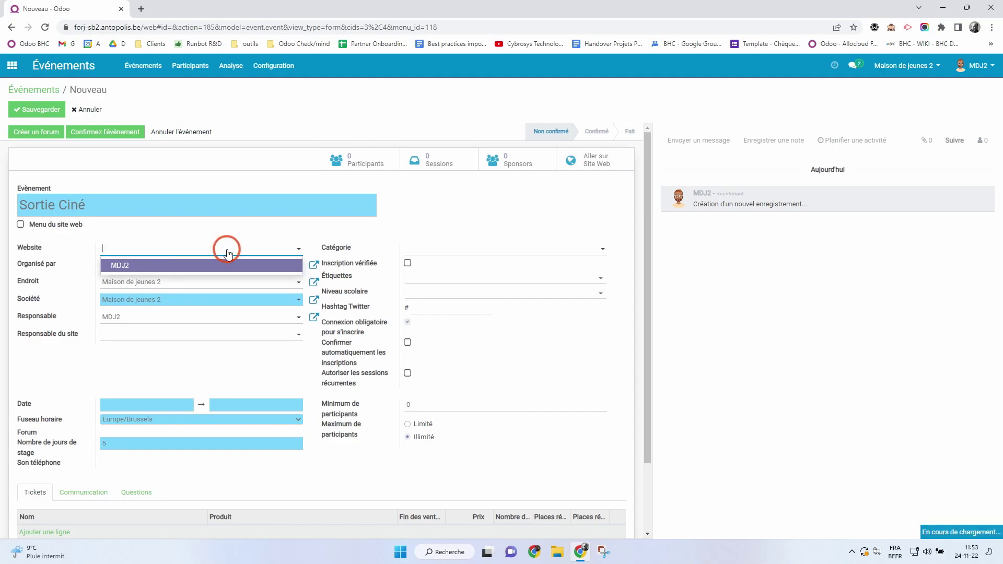
{"action": "left_click", "coordinate": [128, 268]}
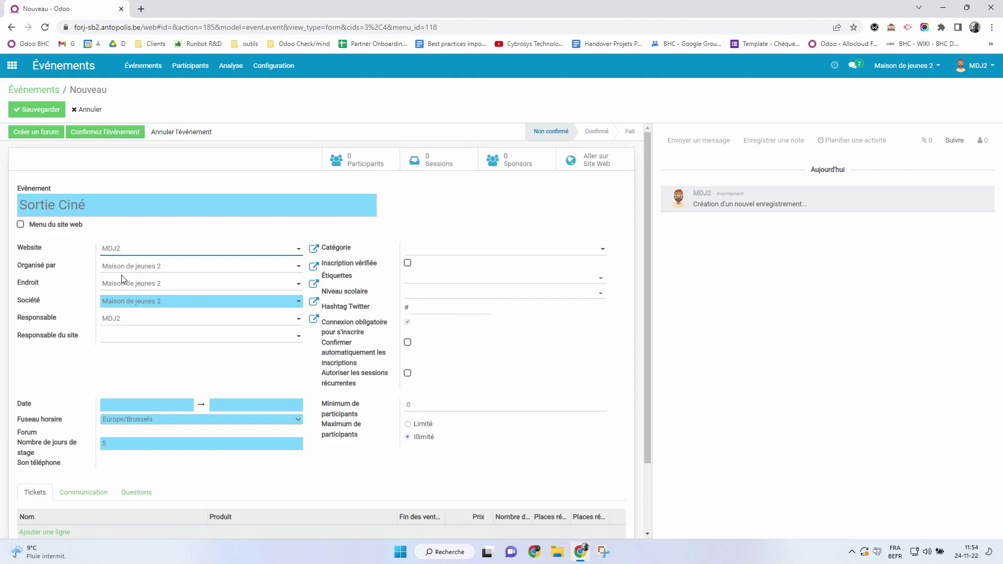
Keep Maison de jeunes 2 as venue and MDJ2 as responsible, leaving site manager empty.
{"action": "left_click", "coordinate": [158, 289]}
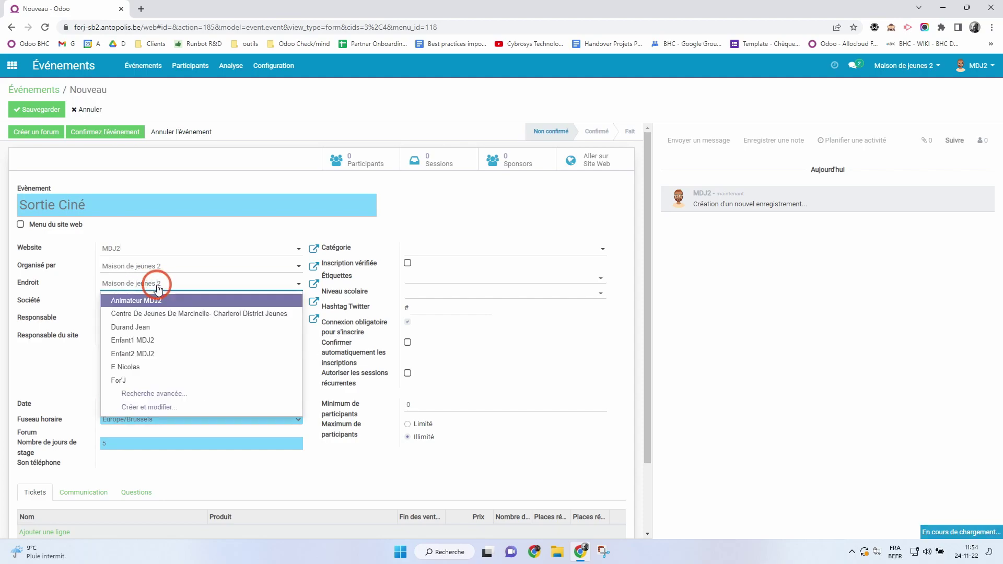
{"action": "left_click", "coordinate": [159, 289]}
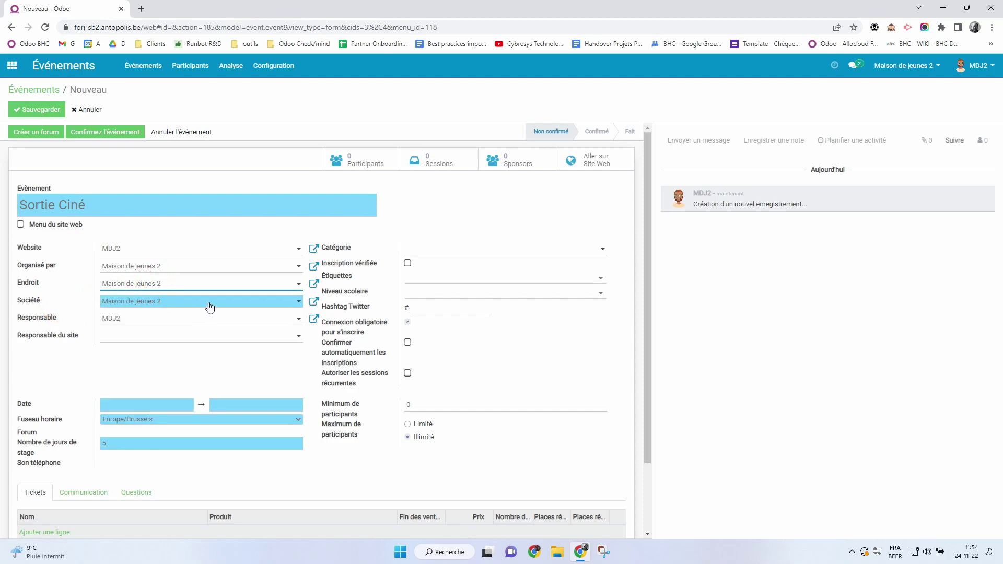
{"action": "left_click", "coordinate": [125, 320]}
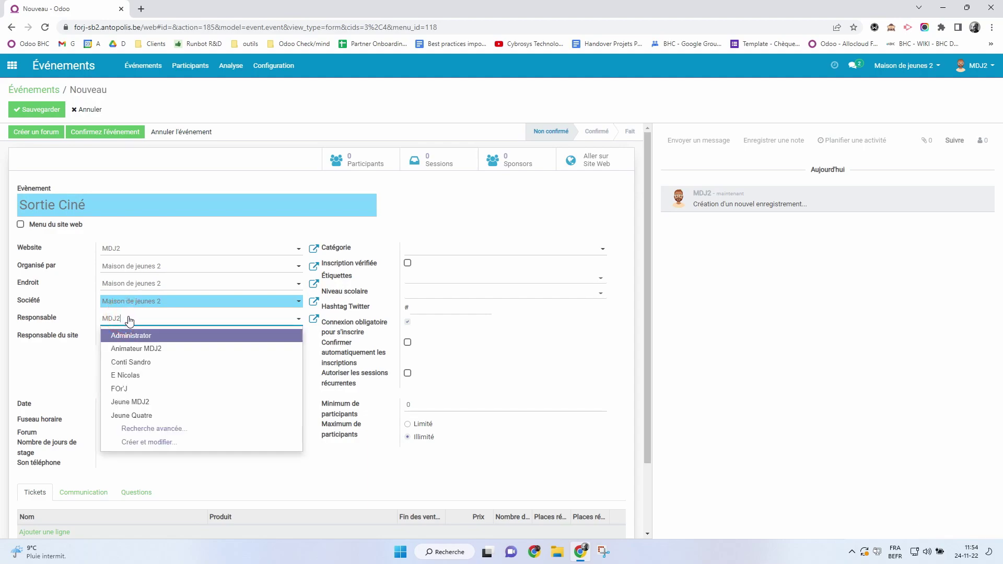
{"action": "left_click", "coordinate": [130, 320]}
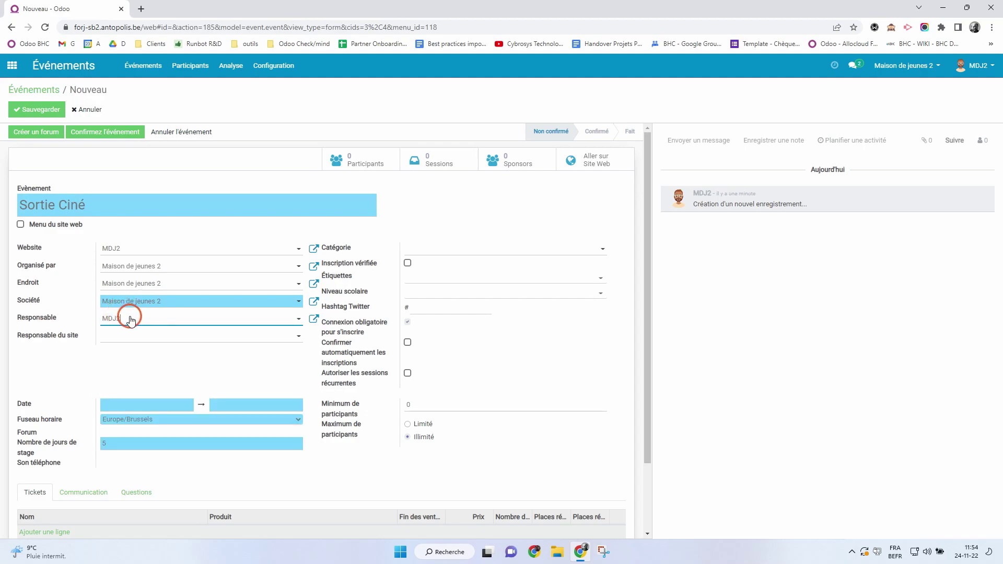
{"action": "left_click", "coordinate": [121, 339]}
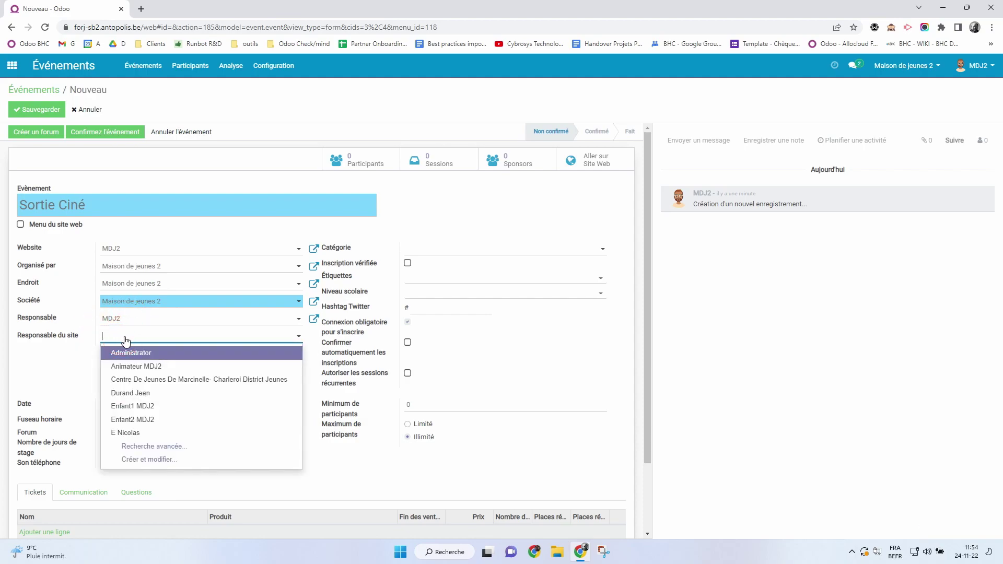
{"action": "left_click", "coordinate": [127, 339]}
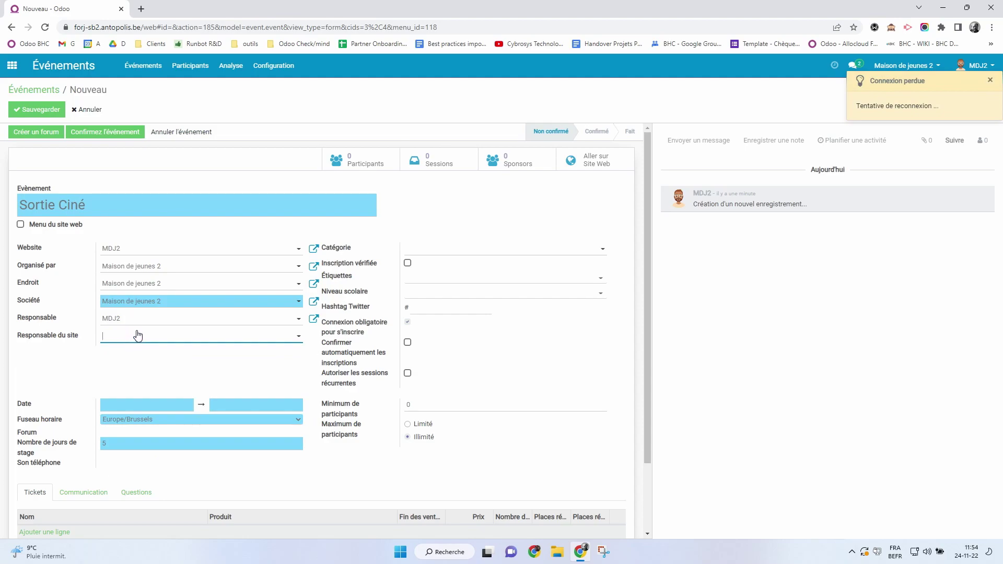
{"action": "left_click", "coordinate": [450, 249]}
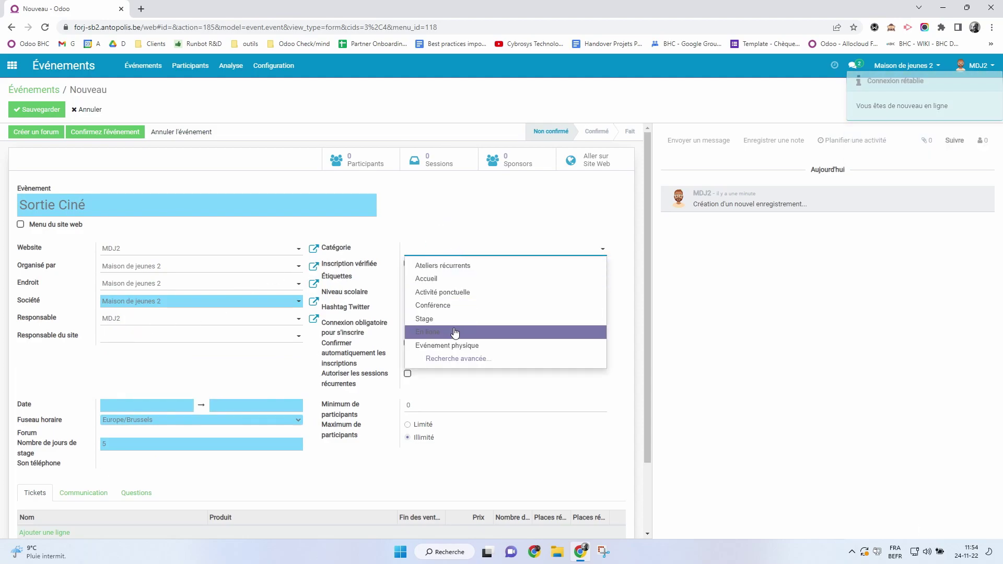
Set the category to Activité ponctuelle and enable Enfants uniquement.
{"action": "left_click", "coordinate": [438, 292]}
{"action": "left_click", "coordinate": [100, 205]}
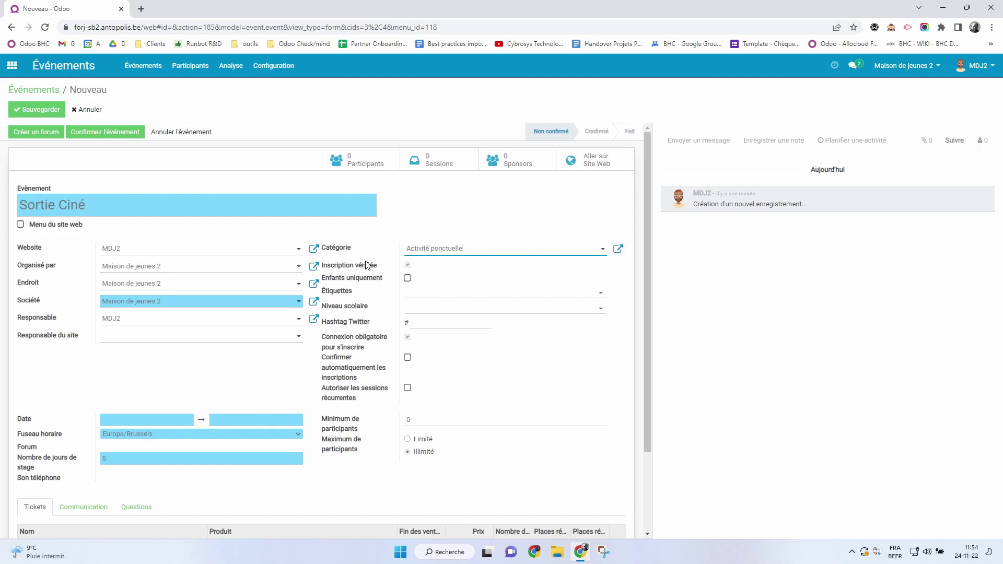
{"action": "mouse_move", "coordinate": [368, 266]}
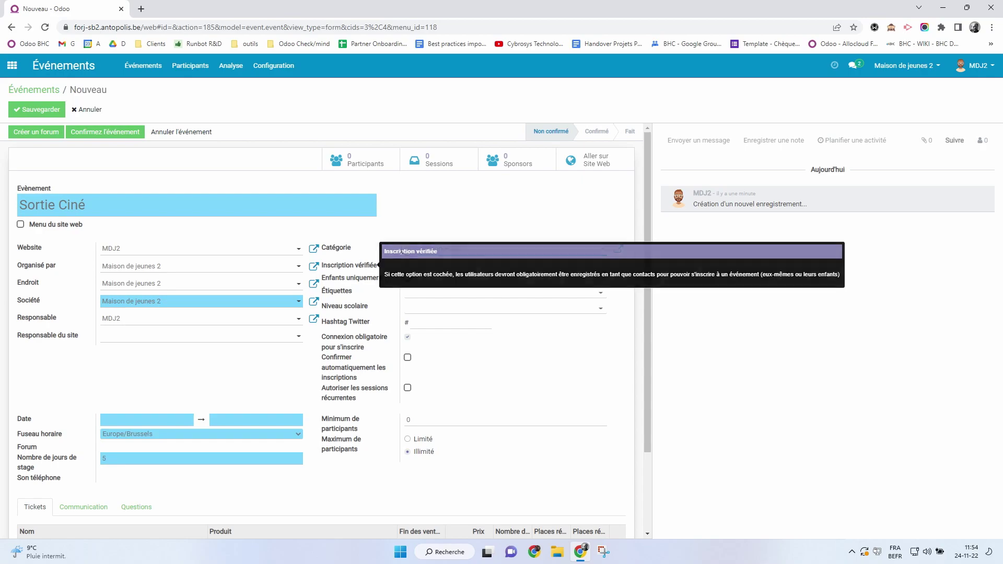
{"action": "left_click", "coordinate": [460, 209]}
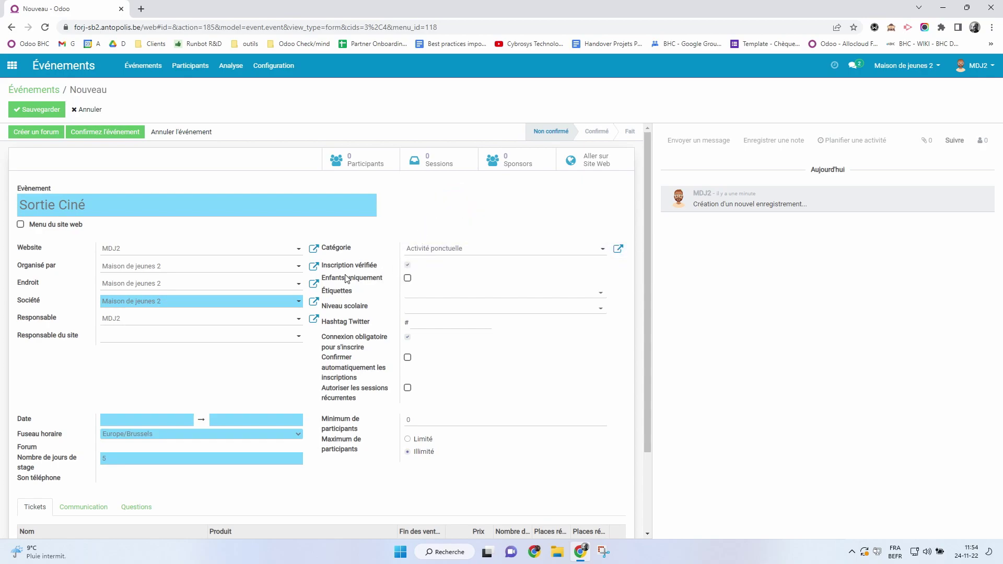
{"action": "mouse_move", "coordinate": [339, 279]}
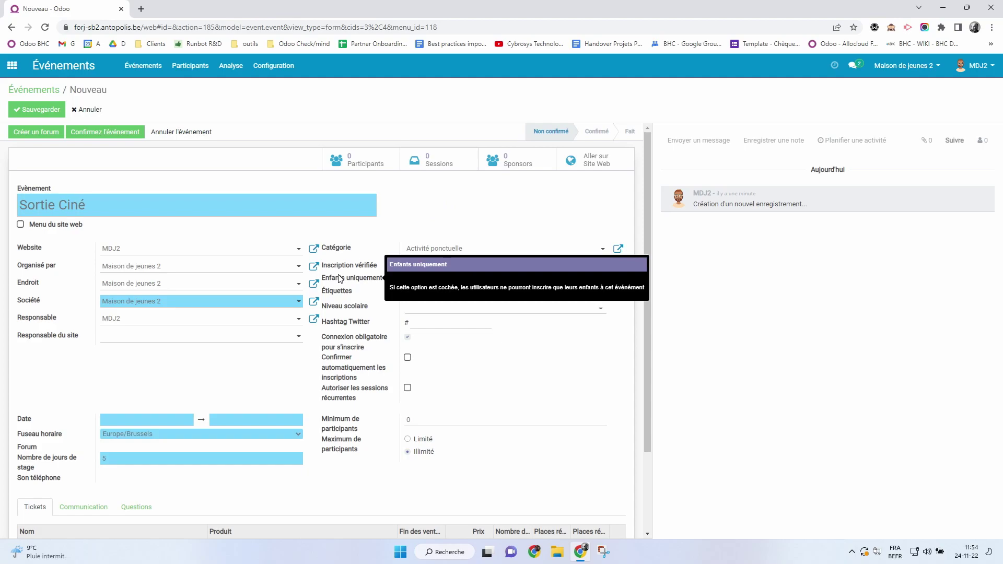
{"action": "left_click", "coordinate": [408, 280]}
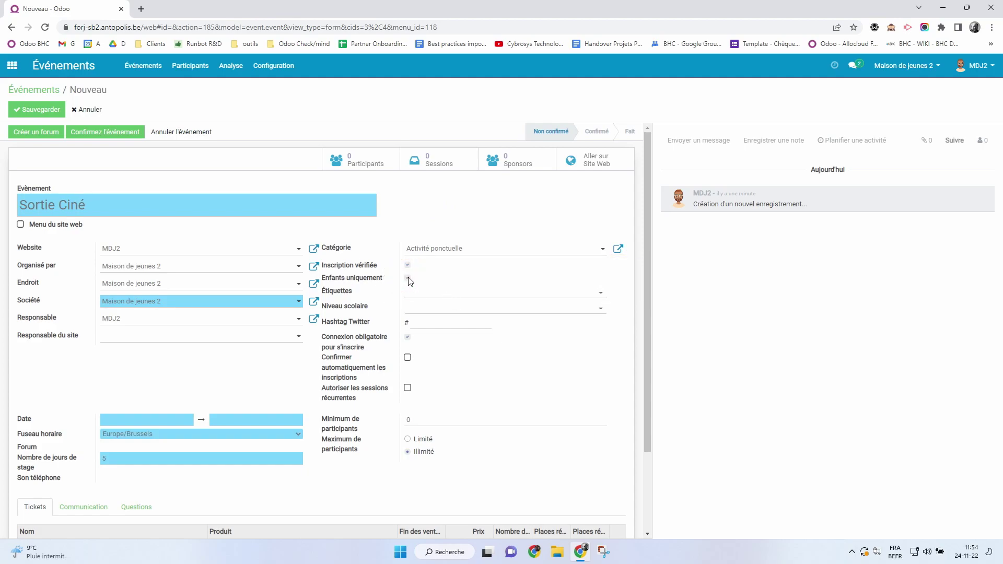
{"action": "left_click", "coordinate": [457, 293]}
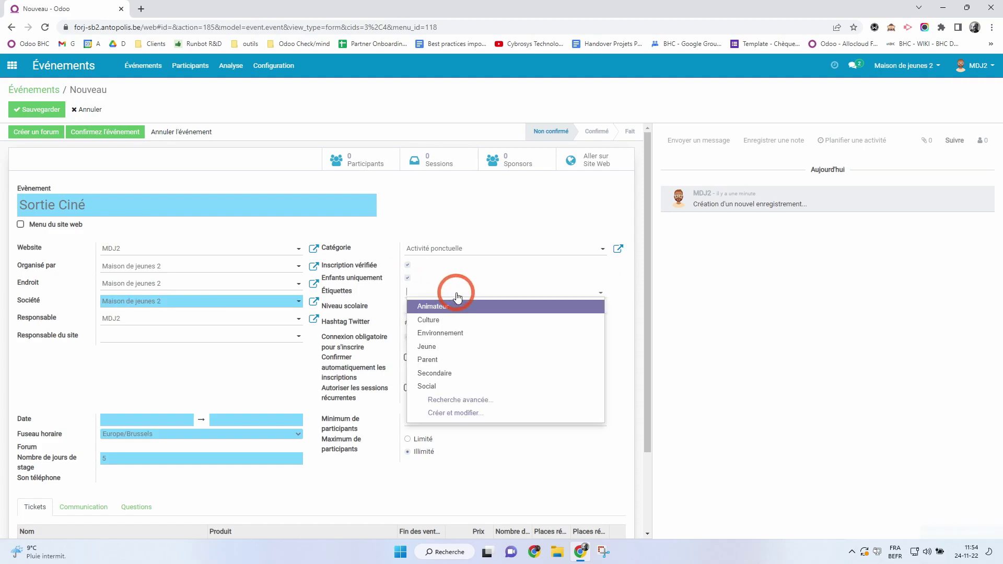
Add the Culture tag to the event, leaving Niveau scolaire empty.
{"action": "left_click", "coordinate": [447, 321]}
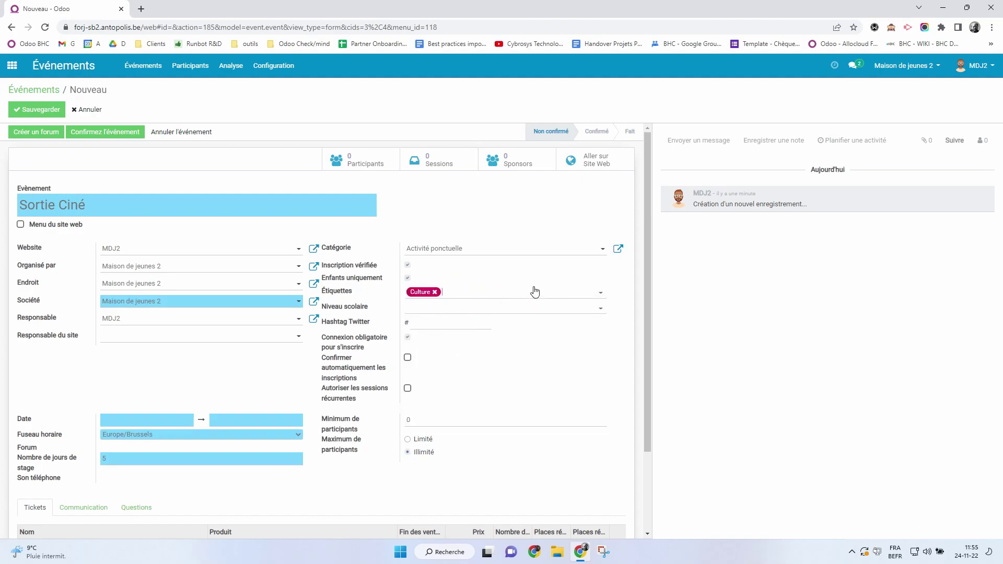
{"action": "left_click", "coordinate": [454, 309]}
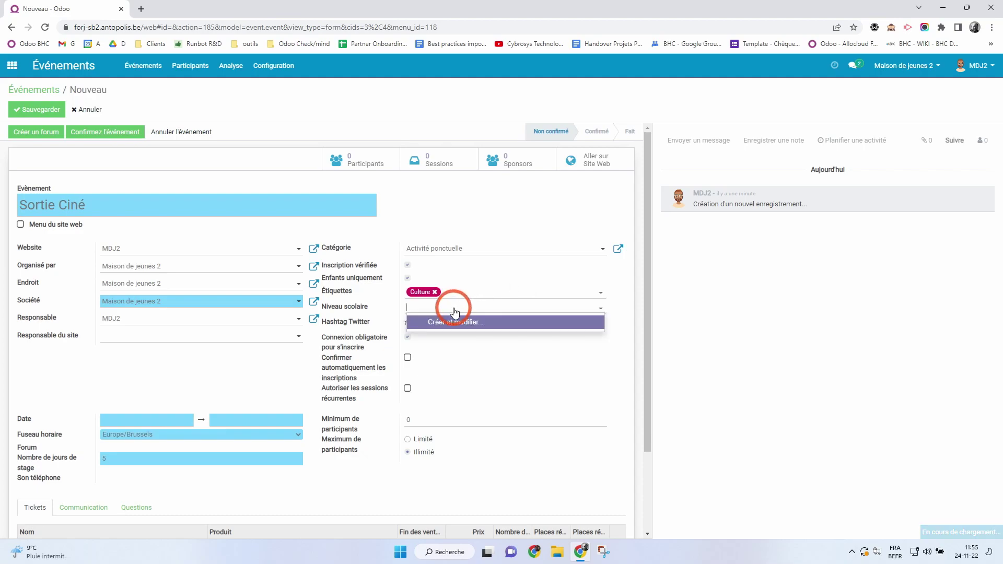
{"action": "left_click", "coordinate": [452, 310]}
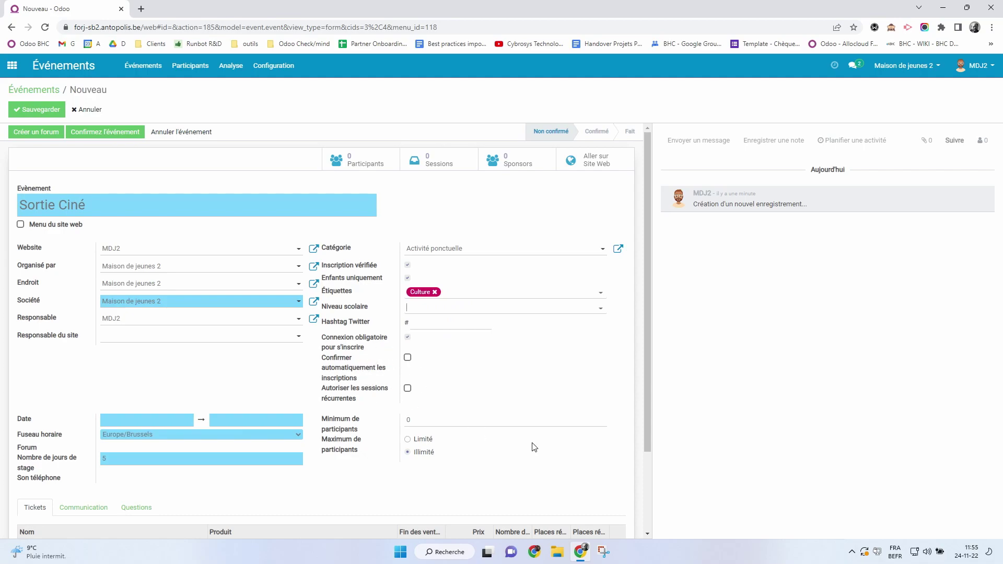
Set Minimum de participants to 5 and a Limité maximum of 10.
{"action": "left_click", "coordinate": [385, 419]}
{"action": "type", "text": "1"}
{"action": "double_click", "coordinate": [425, 419]}
{"action": "type", "text": "5"}
{"action": "left_click", "coordinate": [408, 440]}
{"action": "left_click", "coordinate": [442, 466]}
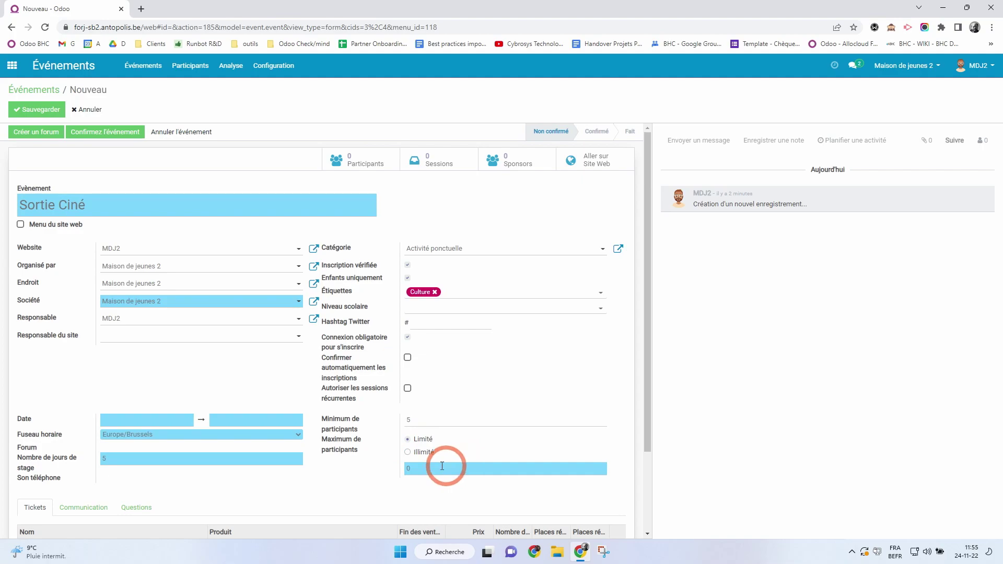
{"action": "type", "text": "10"}
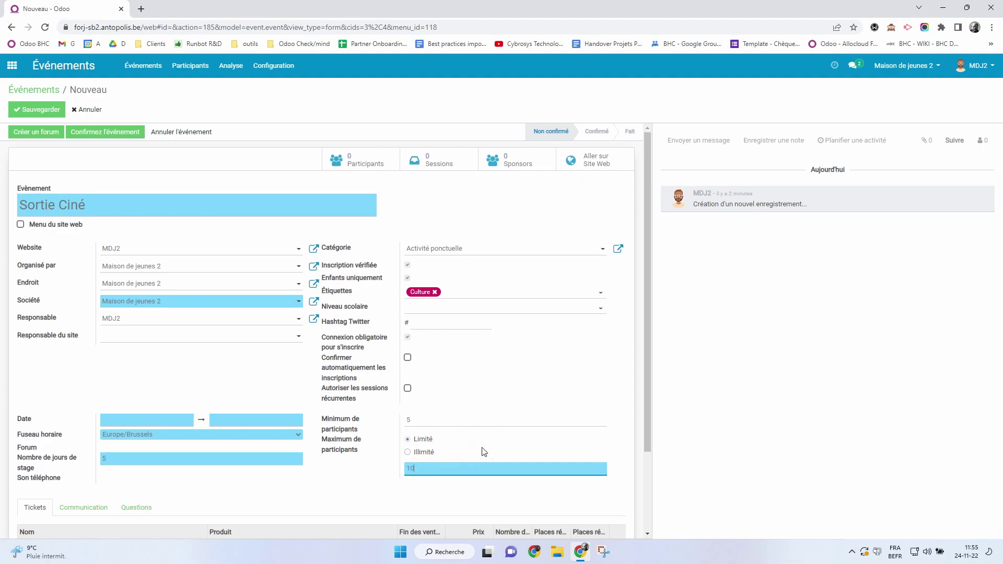
{"action": "left_click", "coordinate": [365, 470]}
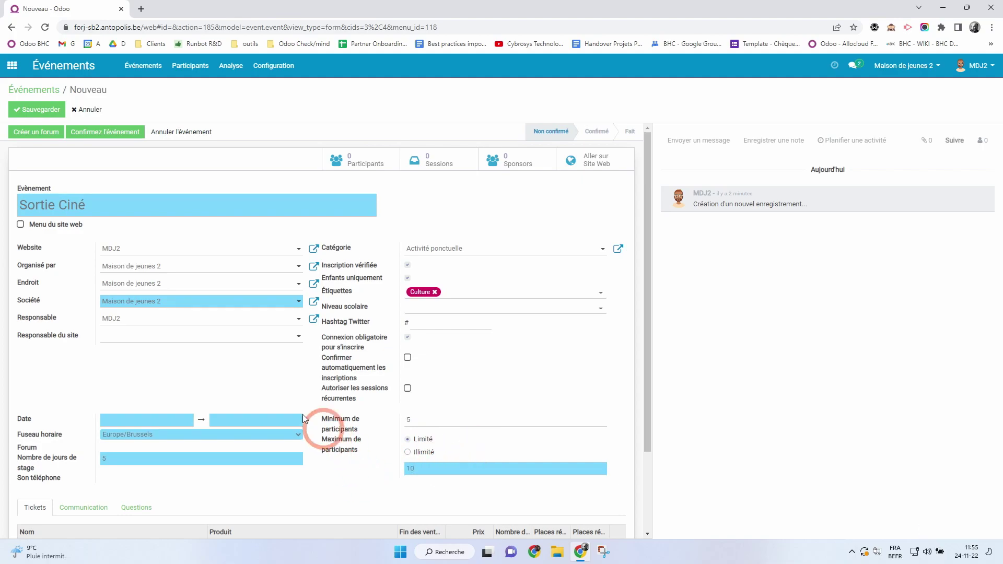
{"action": "left_click", "coordinate": [157, 420]}
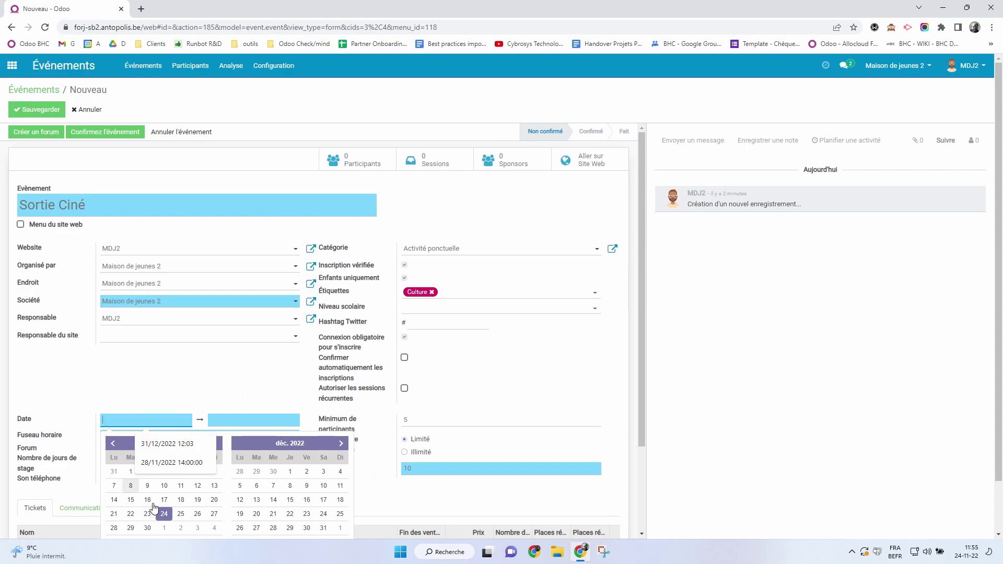
Set the event date to 25/11/2022, from 11:00 to 11:55.
{"action": "left_click", "coordinate": [180, 513]}
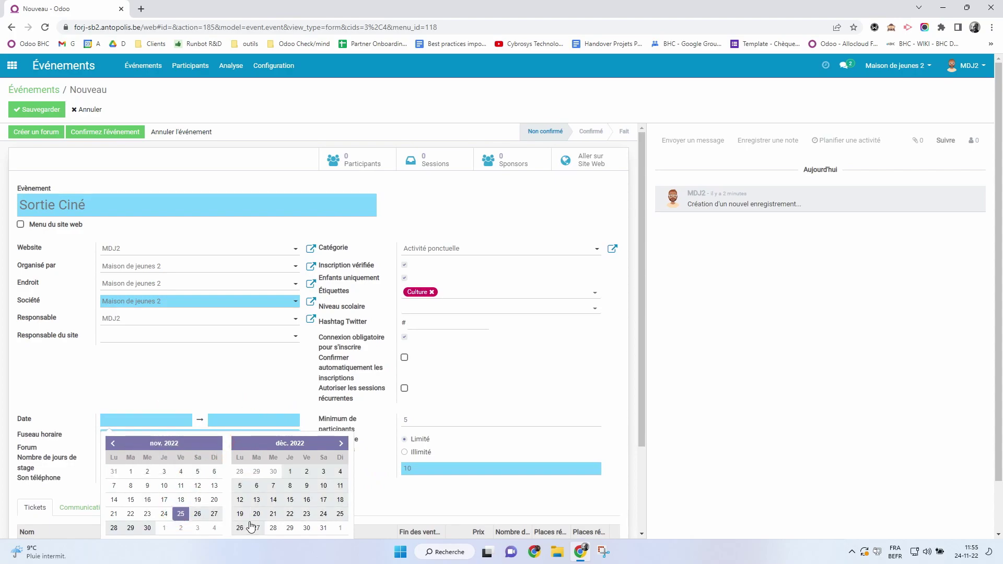
{"action": "left_click", "coordinate": [181, 513]}
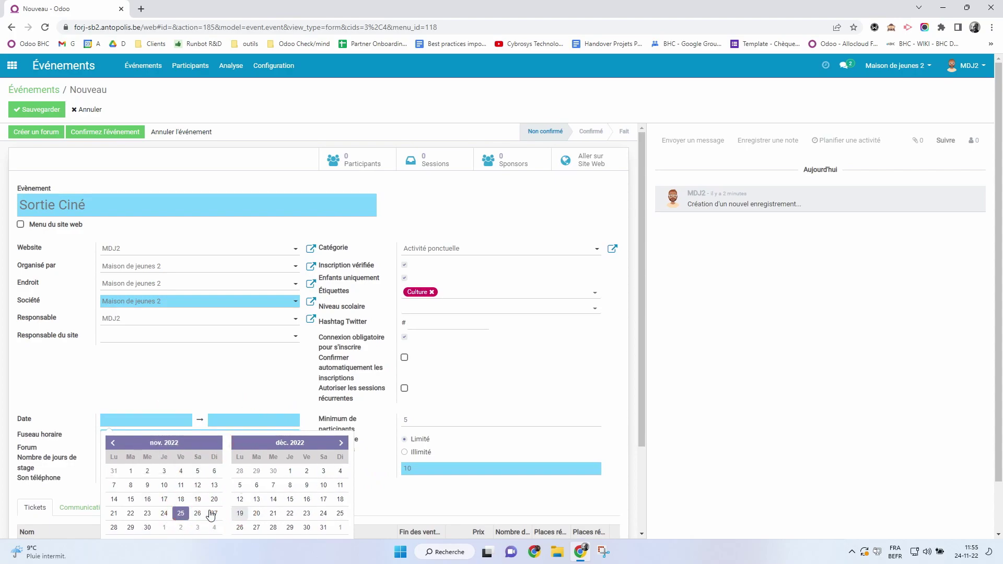
{"action": "left_click", "coordinate": [186, 403]}
{"action": "scroll", "coordinate": [202, 369], "scroll_direction": "down", "scroll_amount": 2}
{"action": "left_click", "coordinate": [172, 320]}
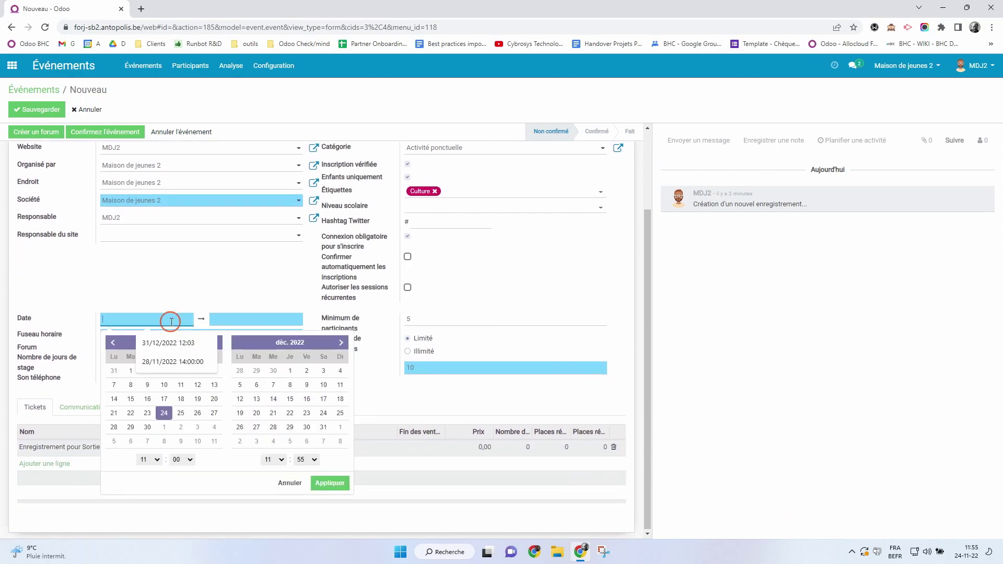
{"action": "left_click", "coordinate": [180, 416]}
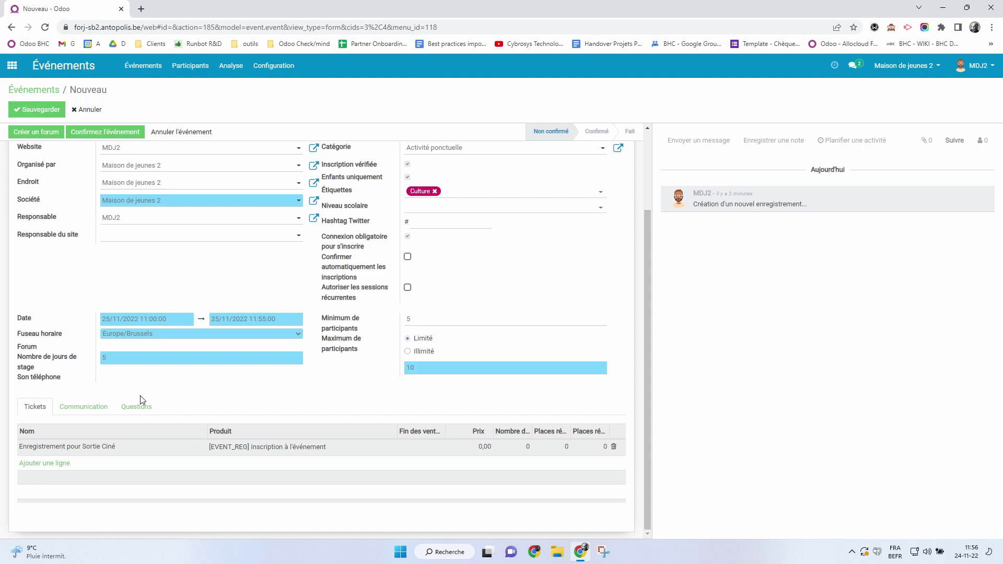
{"action": "scroll", "coordinate": [146, 400], "scroll_direction": "up", "scroll_amount": 2}
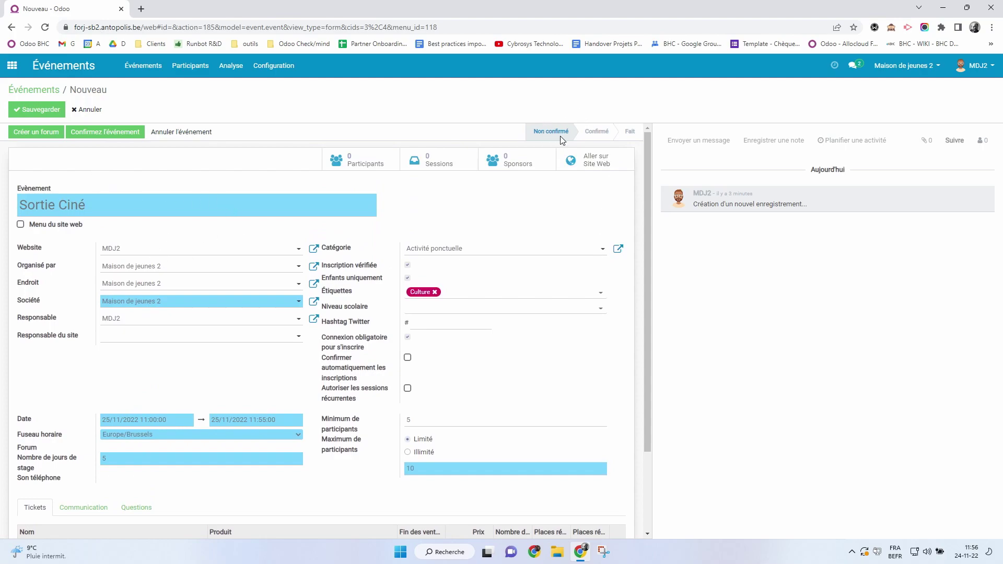
{"action": "mouse_move", "coordinate": [547, 127]}
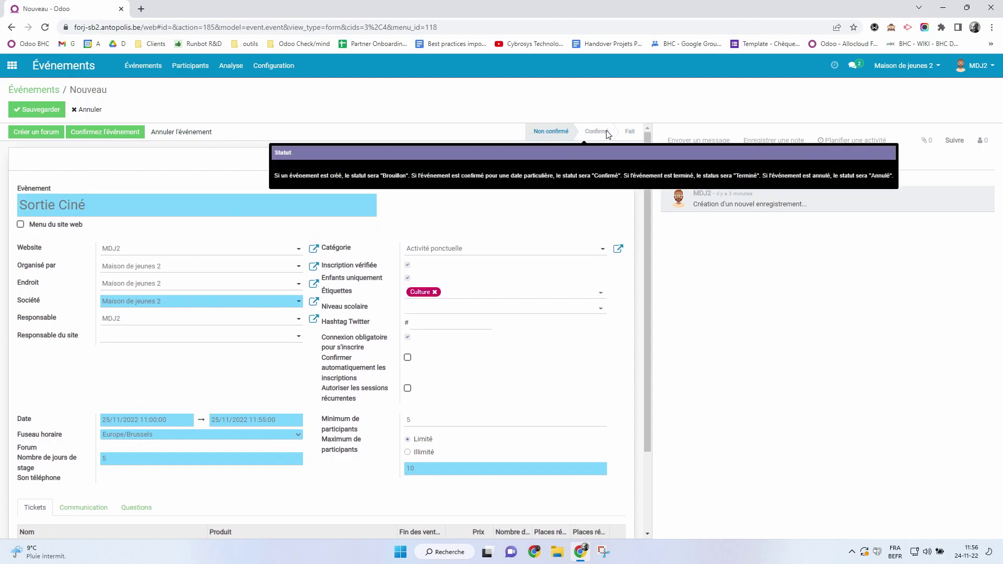
{"action": "scroll", "coordinate": [71, 425], "scroll_direction": "down", "scroll_amount": 2}
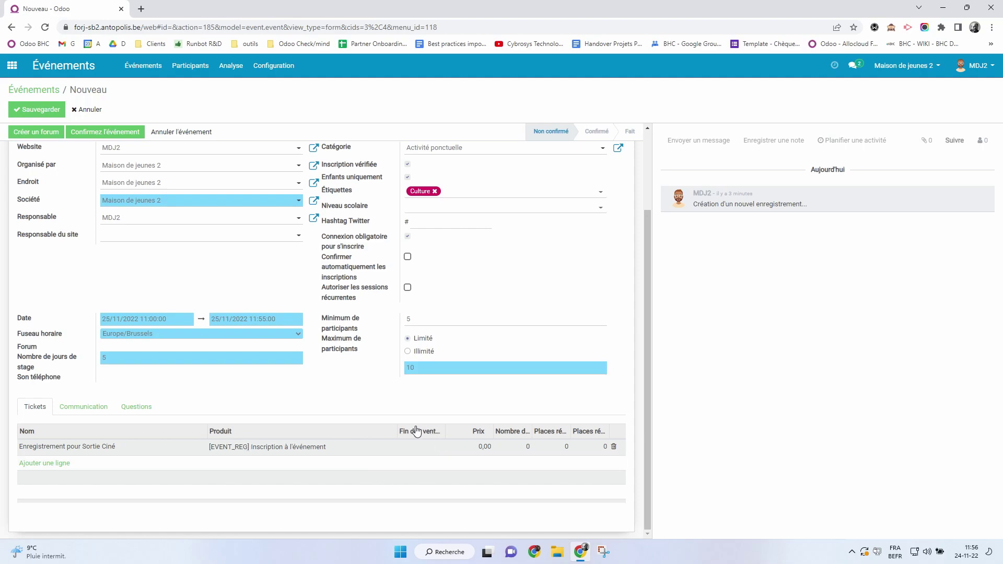
{"action": "left_click", "coordinate": [418, 451]}
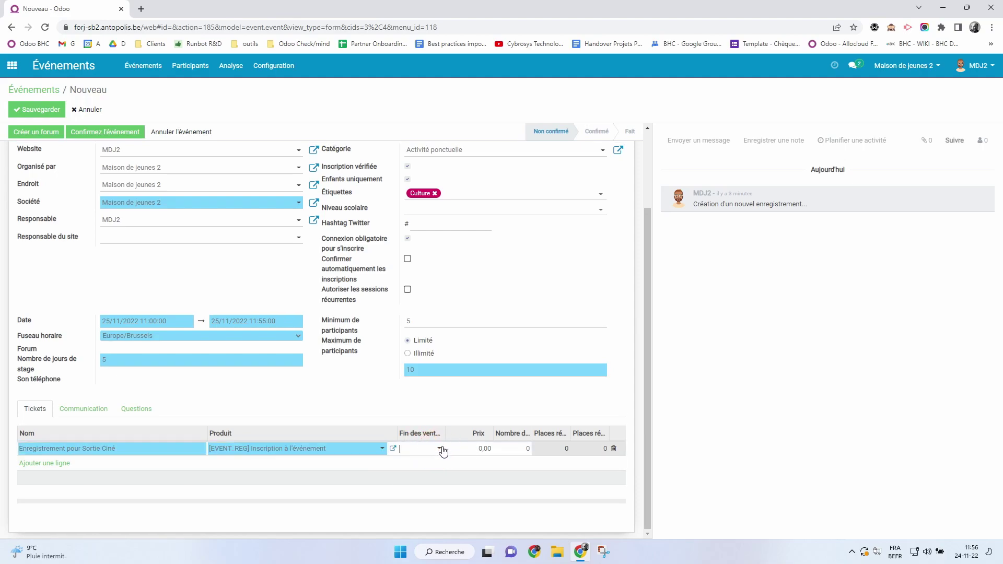
Set the registration ticket's Fin des ventes to 24/11/2022.
{"action": "left_click", "coordinate": [442, 450]}
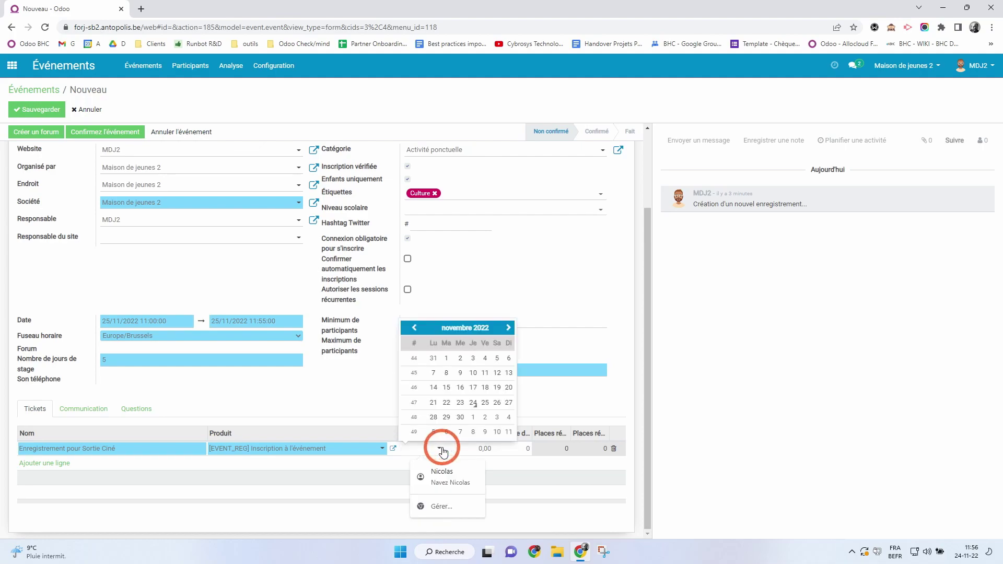
{"action": "left_click", "coordinate": [475, 406]}
{"action": "left_click", "coordinate": [288, 410]}
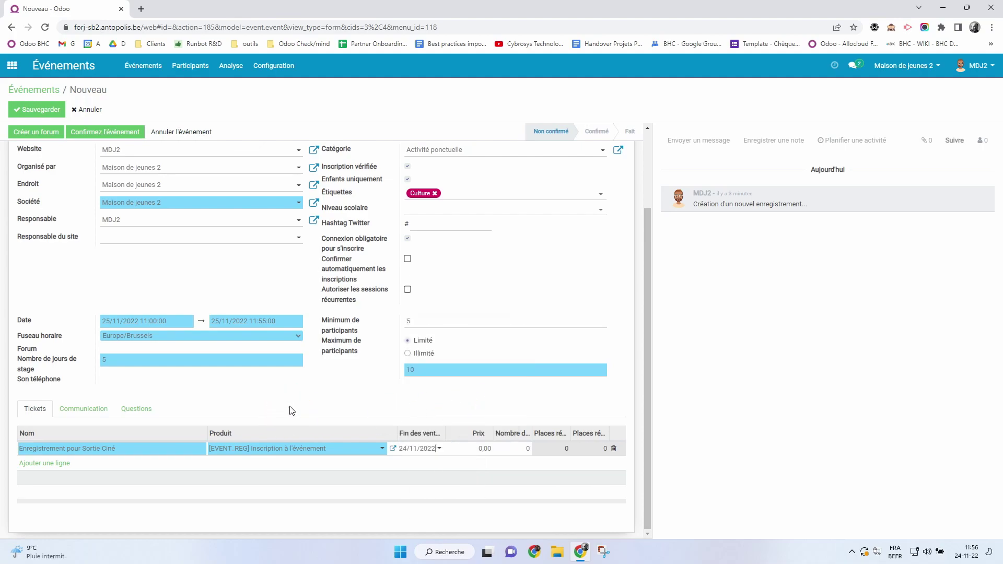
{"action": "left_click", "coordinate": [477, 447]}
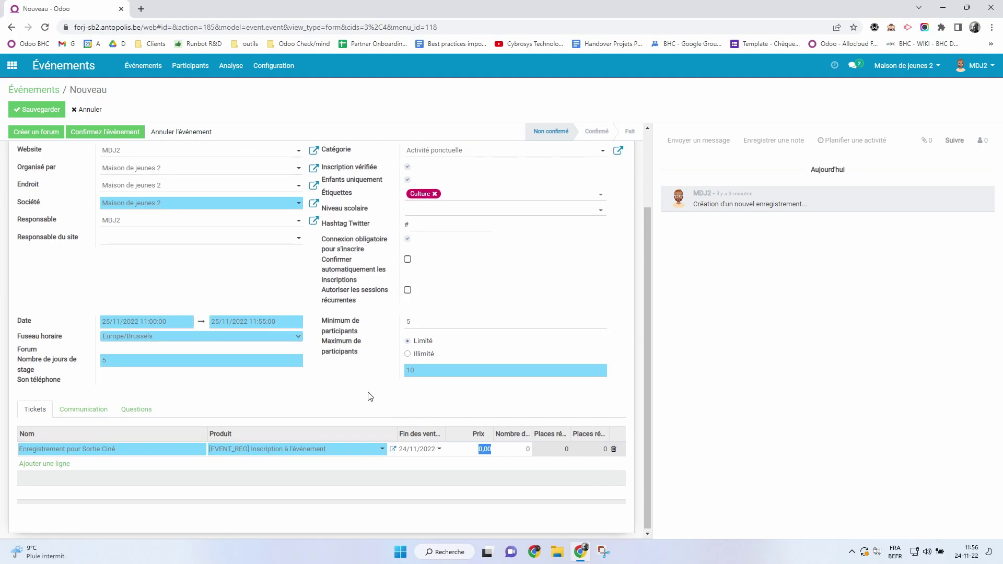
{"action": "scroll", "coordinate": [369, 394], "scroll_direction": "up", "scroll_amount": 2}
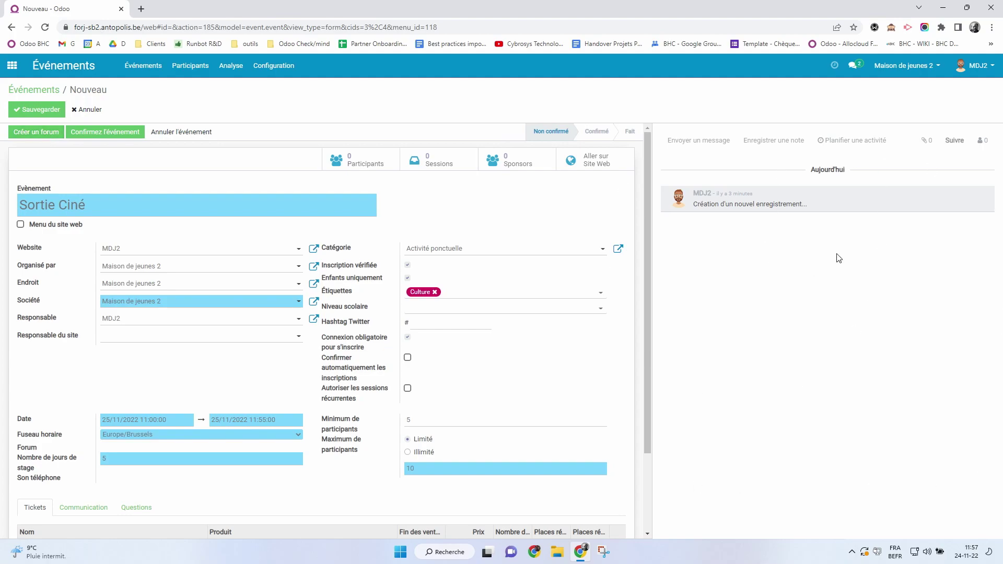
{"action": "left_click", "coordinate": [825, 198]}
Save and confirm Sortie Ciné, then return to the Odoo apps menu.
{"action": "left_click", "coordinate": [771, 181]}
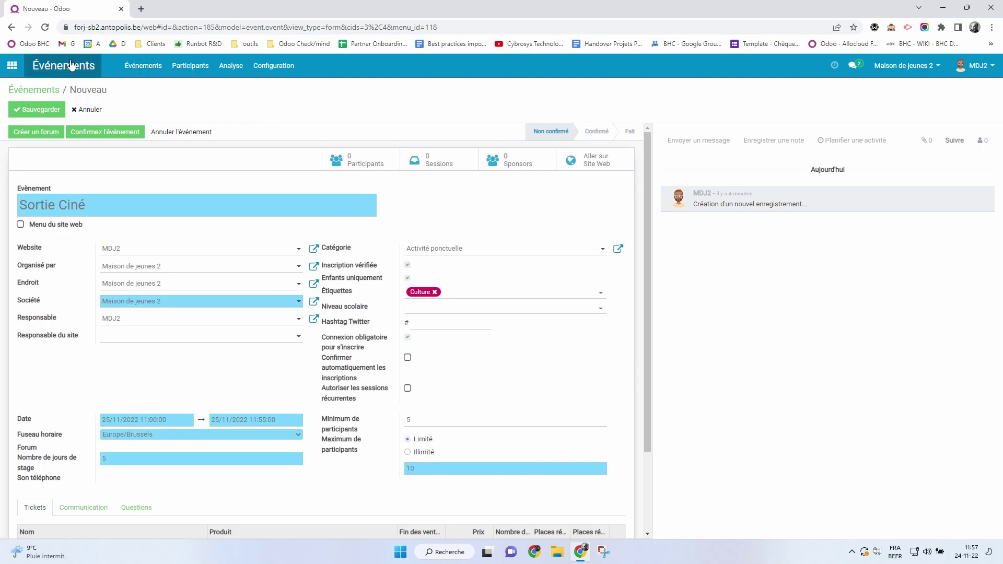
{"action": "left_click", "coordinate": [49, 110]}
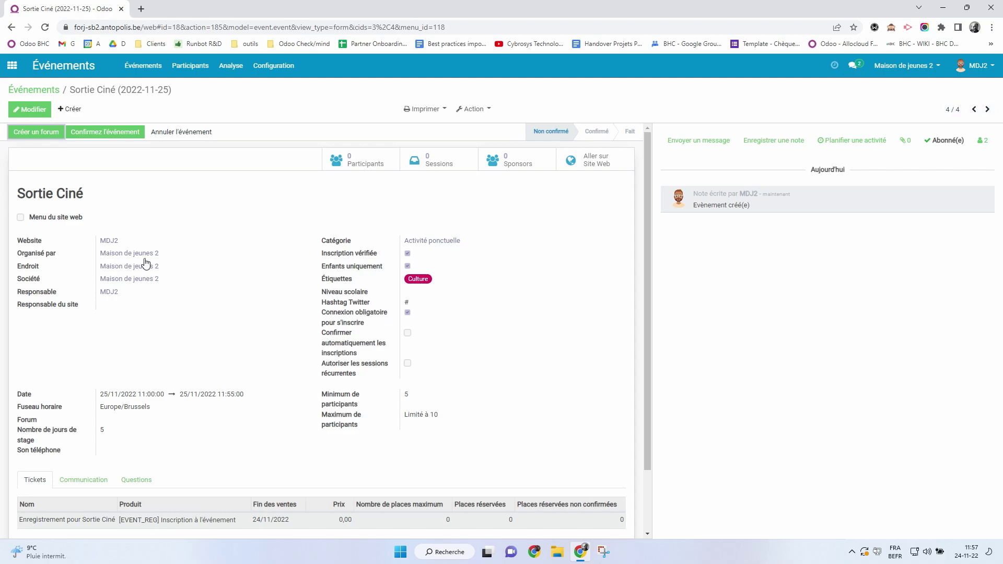
{"action": "left_click", "coordinate": [88, 136]}
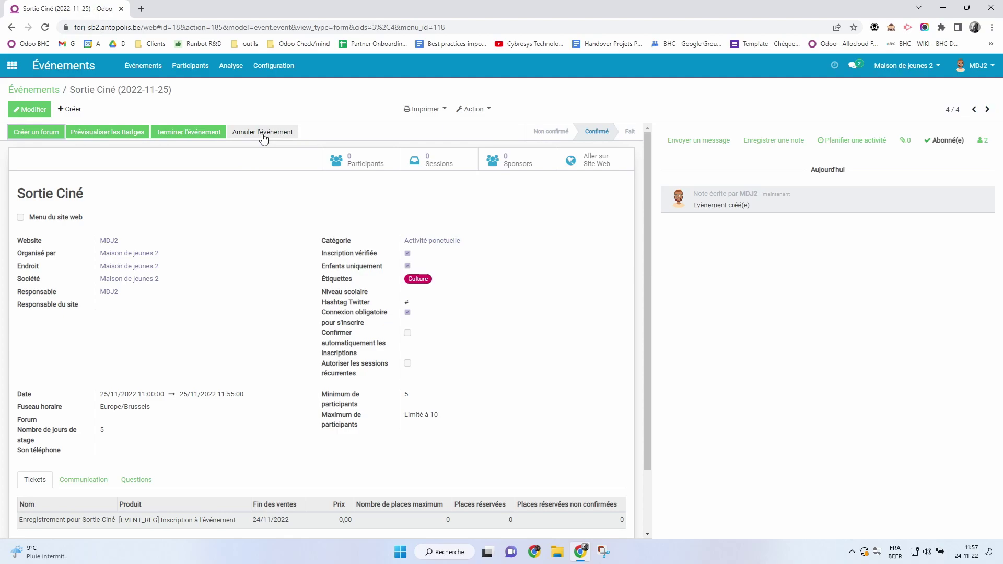
{"action": "left_click", "coordinate": [11, 71]}
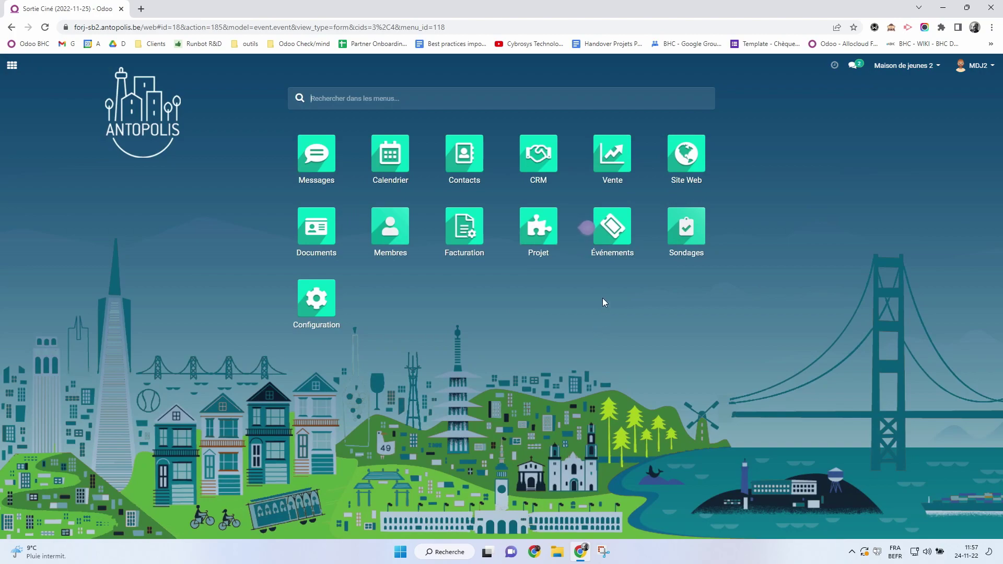
Show the upcoming events as a list and open the confirmed Sortie Ciné event record.
{"action": "left_click", "coordinate": [617, 225]}
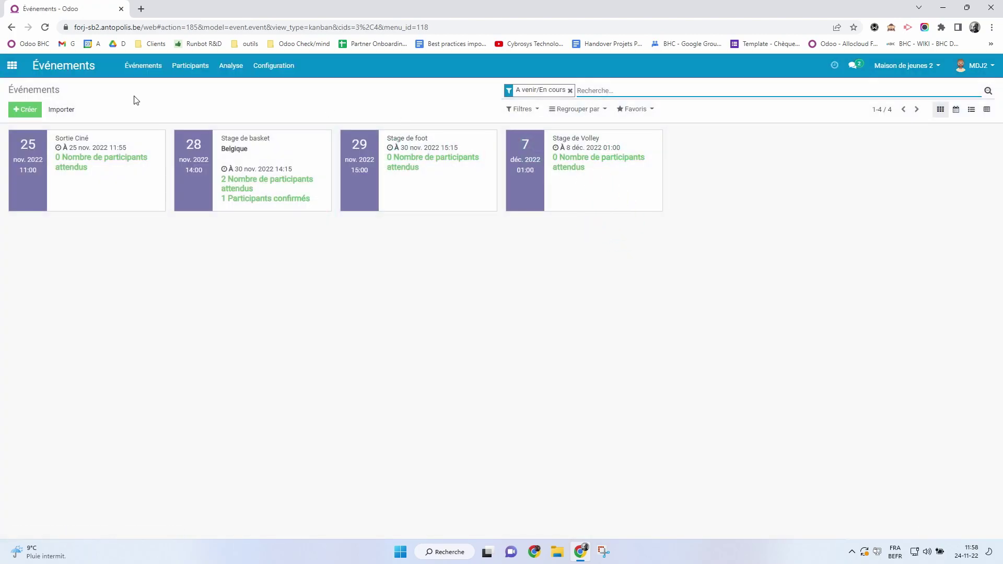
{"action": "left_click", "coordinate": [971, 110]}
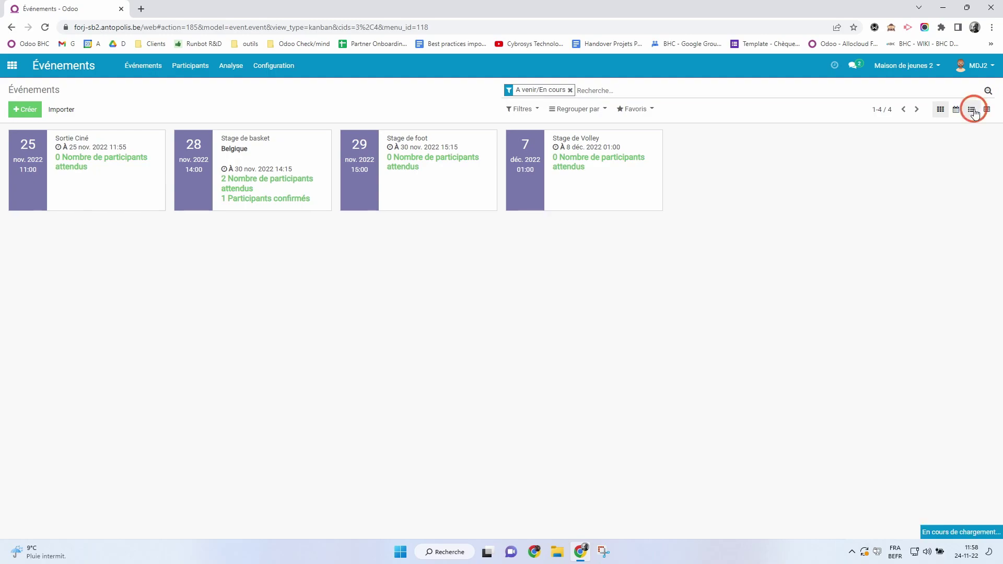
{"action": "left_click", "coordinate": [274, 65]}
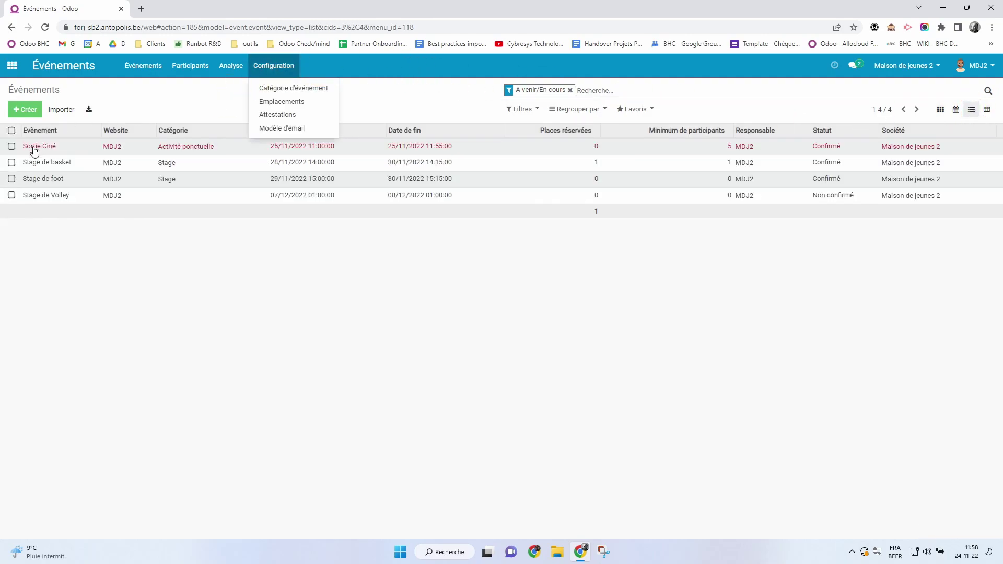
{"action": "left_click", "coordinate": [417, 340]}
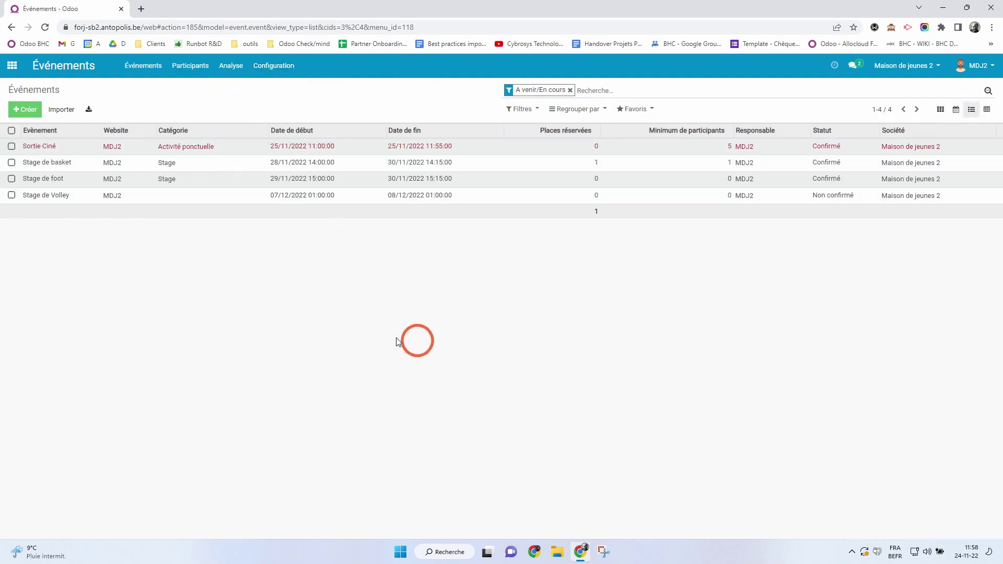
{"action": "left_click", "coordinate": [14, 132]}
{"action": "left_click", "coordinate": [45, 148]}
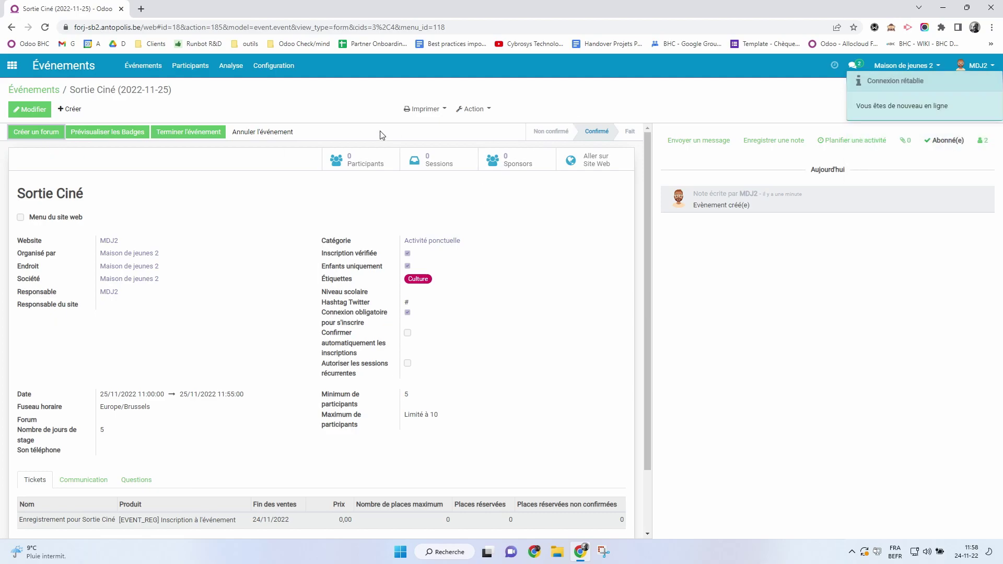
{"action": "left_click", "coordinate": [471, 108]}
{"action": "left_click", "coordinate": [471, 109]}
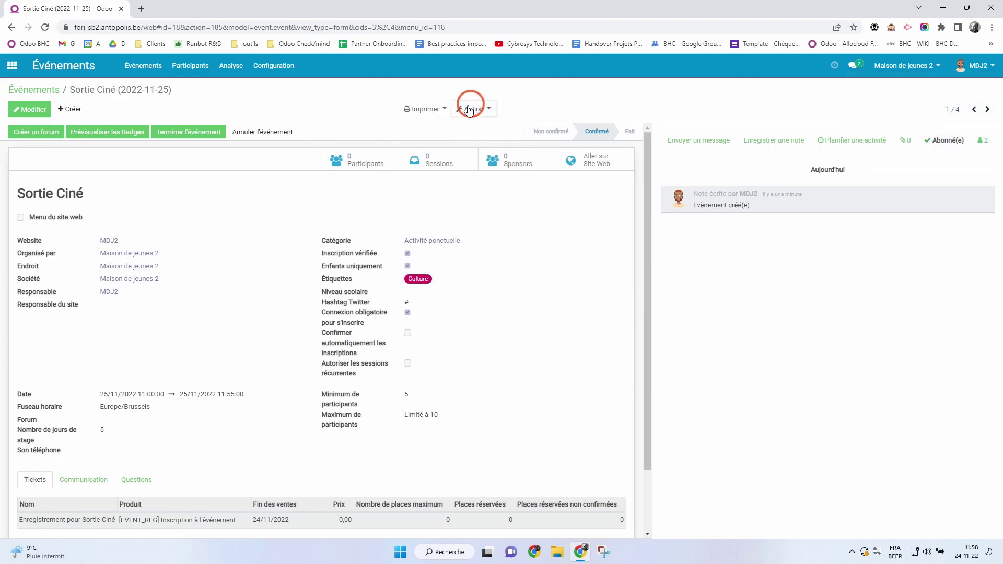
On Sortie Ciné's website page, start registering 2 tickets, then cancel the participant form.
{"action": "left_click", "coordinate": [206, 131]}
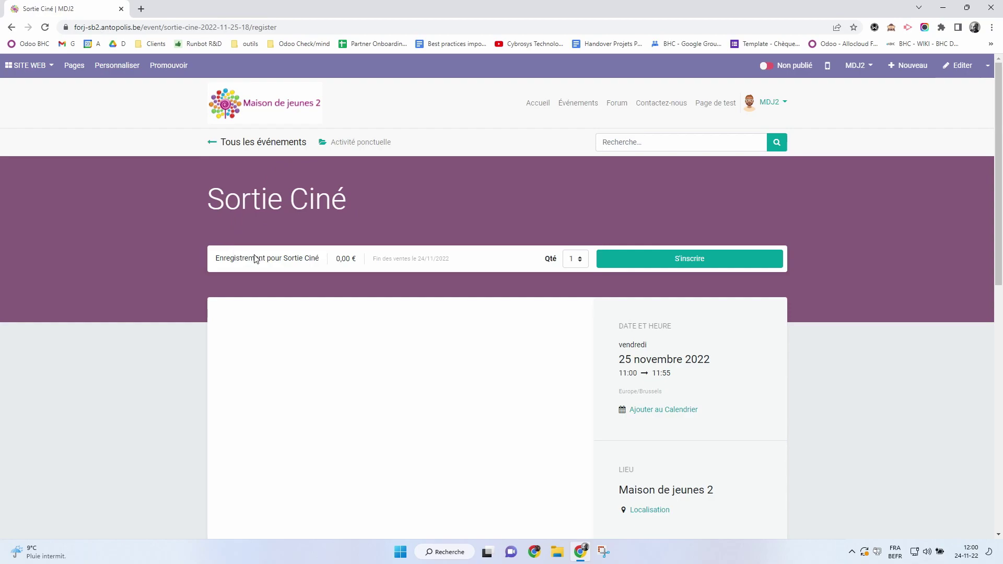
{"action": "left_click", "coordinate": [576, 259]}
{"action": "left_click", "coordinate": [577, 291]}
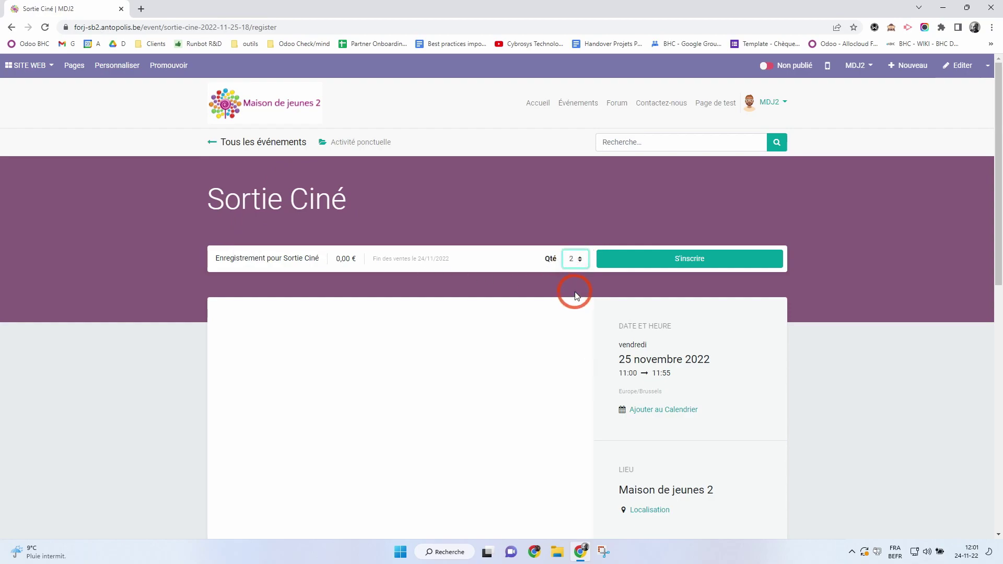
{"action": "left_click", "coordinate": [648, 260]}
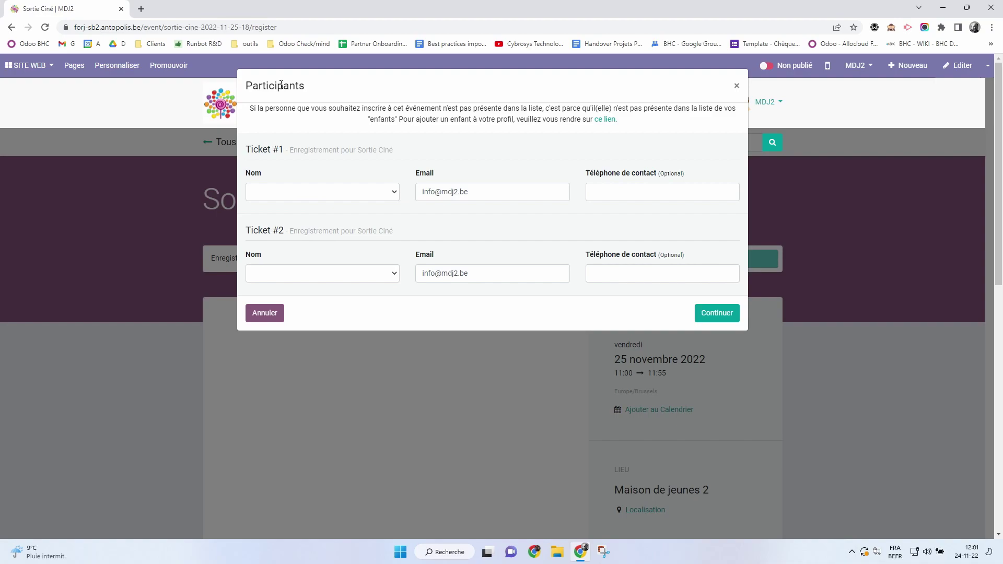
{"action": "left_click", "coordinate": [276, 193]}
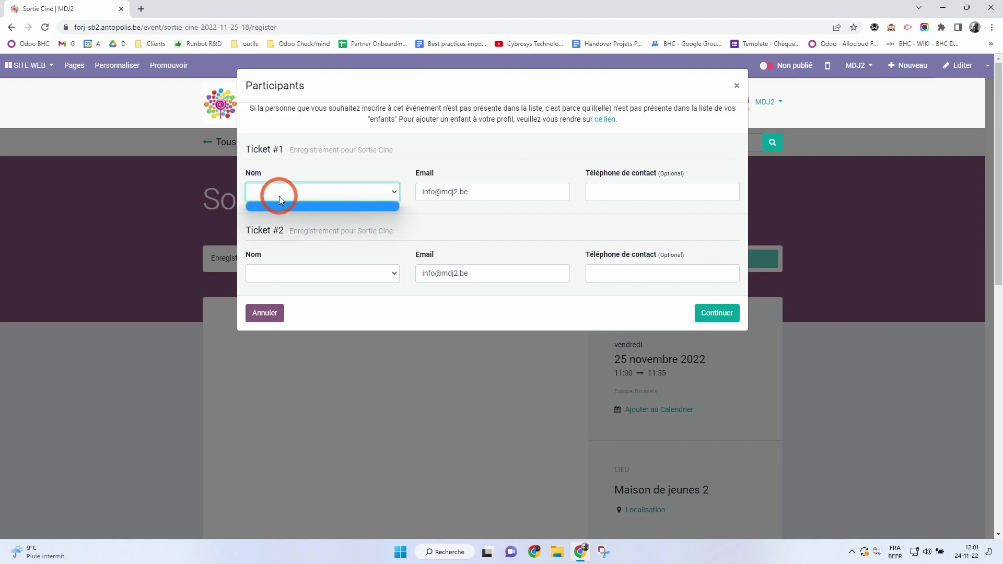
{"action": "left_click", "coordinate": [276, 193]}
{"action": "left_click", "coordinate": [316, 274]}
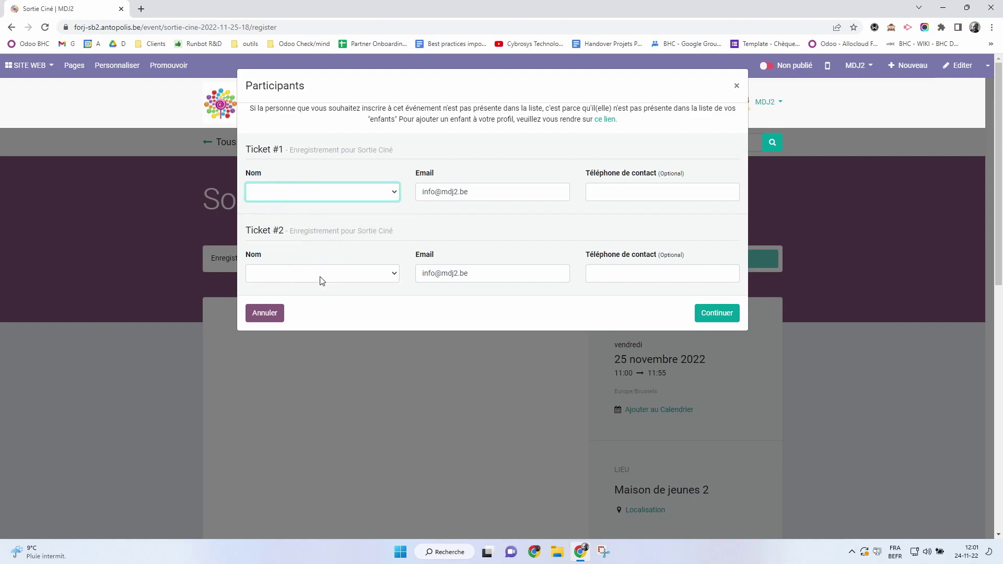
{"action": "left_click", "coordinate": [250, 312]}
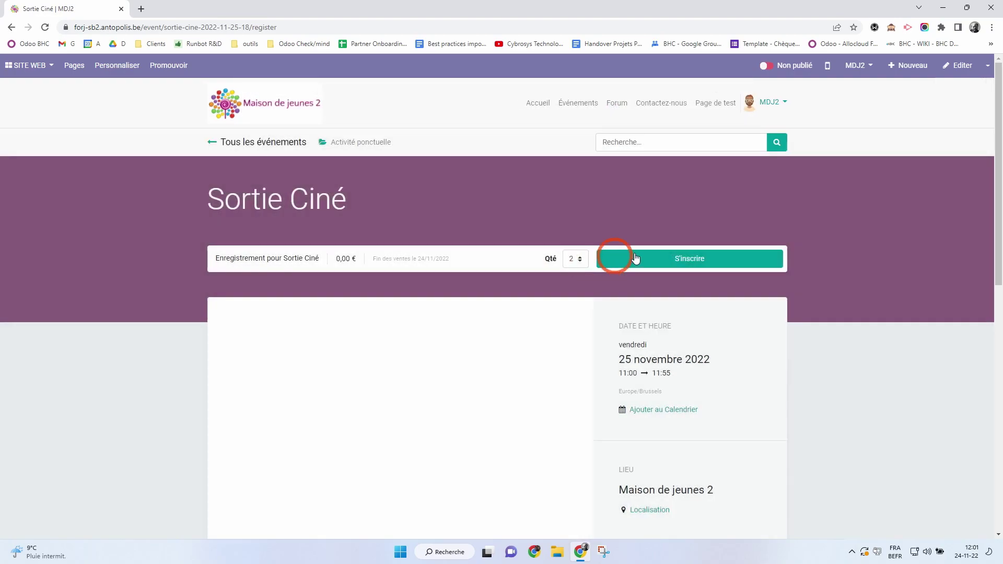
Retry the registration with a single ticket and cancel the participant form again.
{"action": "left_click", "coordinate": [580, 260]}
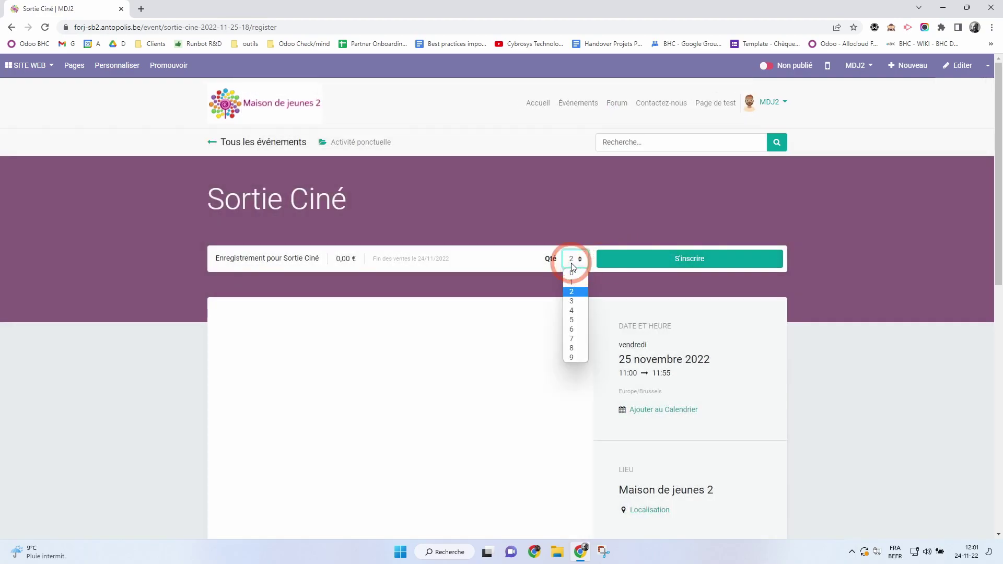
{"action": "left_click", "coordinate": [574, 282]}
{"action": "left_click", "coordinate": [635, 261]}
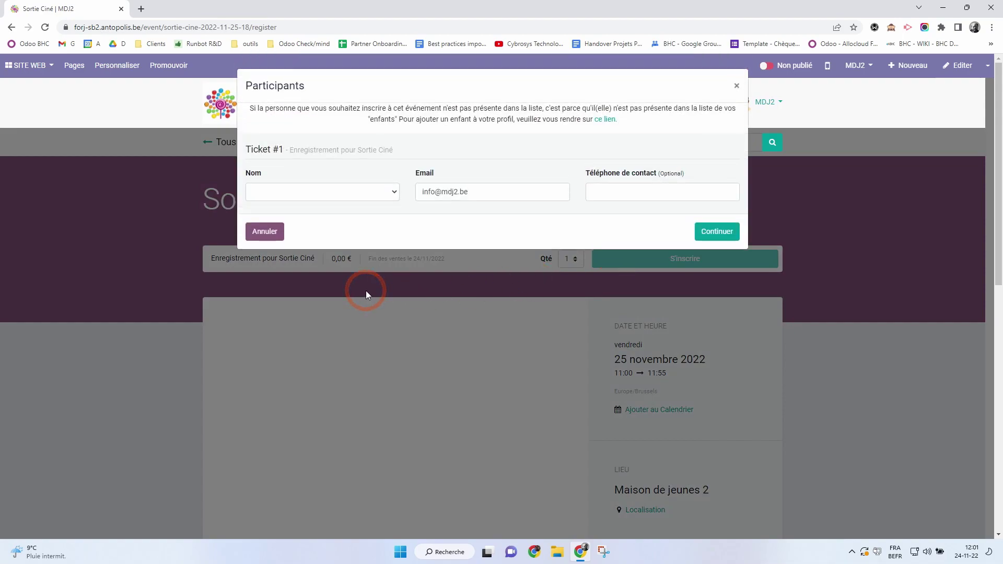
{"action": "left_click", "coordinate": [276, 230]}
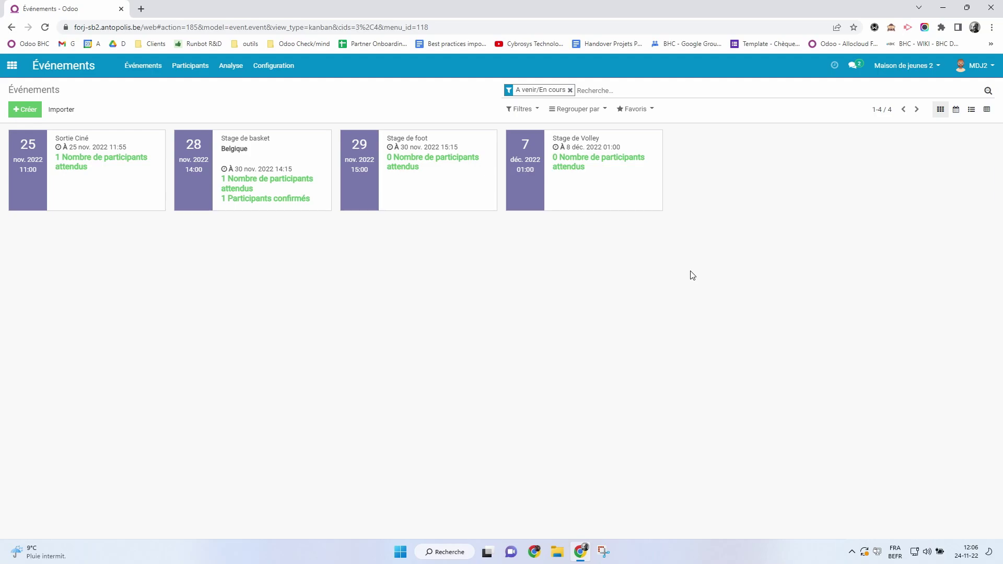
Open the Sortie Ciné card to view its record with 1 participant.
{"action": "left_click", "coordinate": [28, 159]}
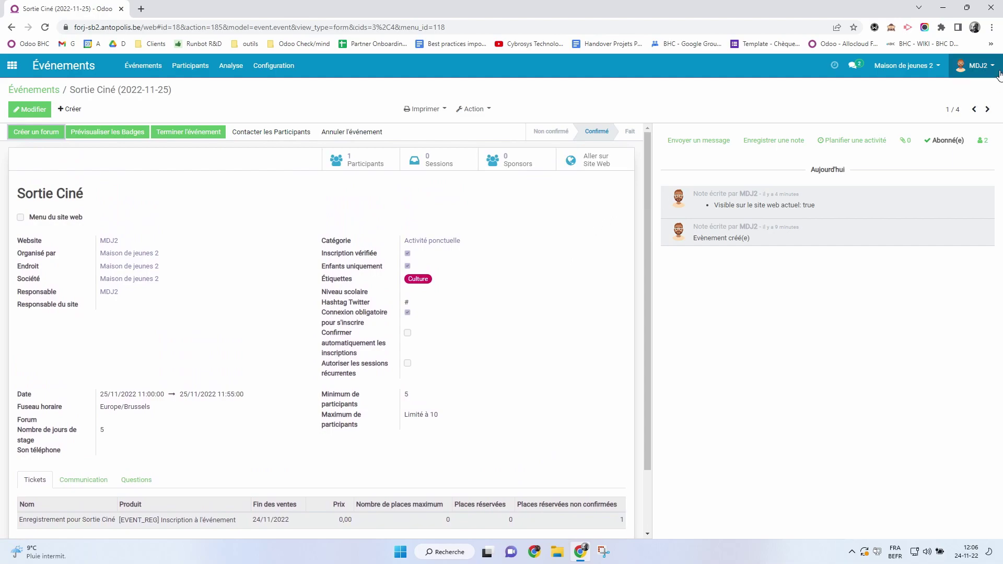
{"action": "left_click", "coordinate": [975, 65]}
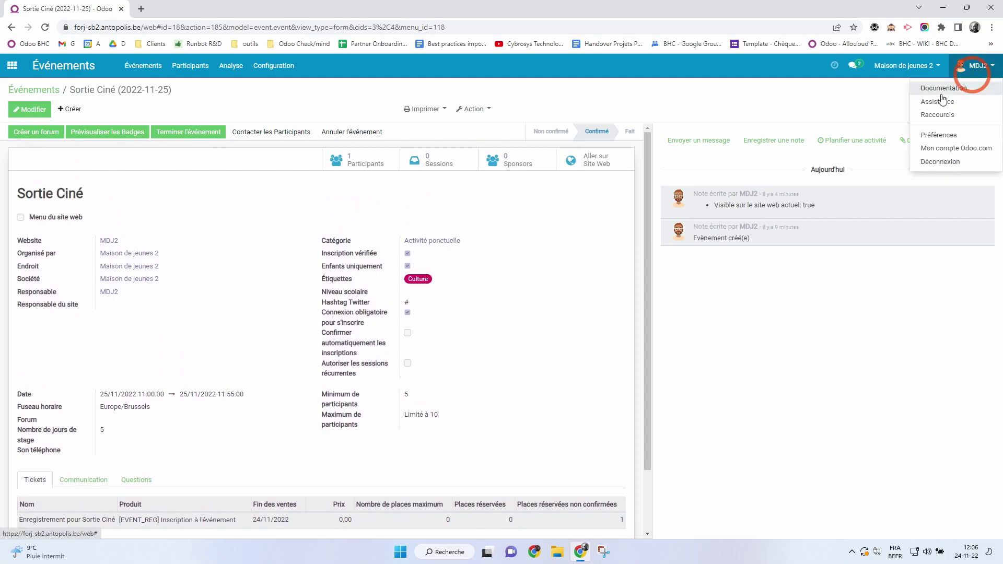
Log out and sign back in with a different saved account from the browser suggestions.
{"action": "left_click", "coordinate": [940, 161]}
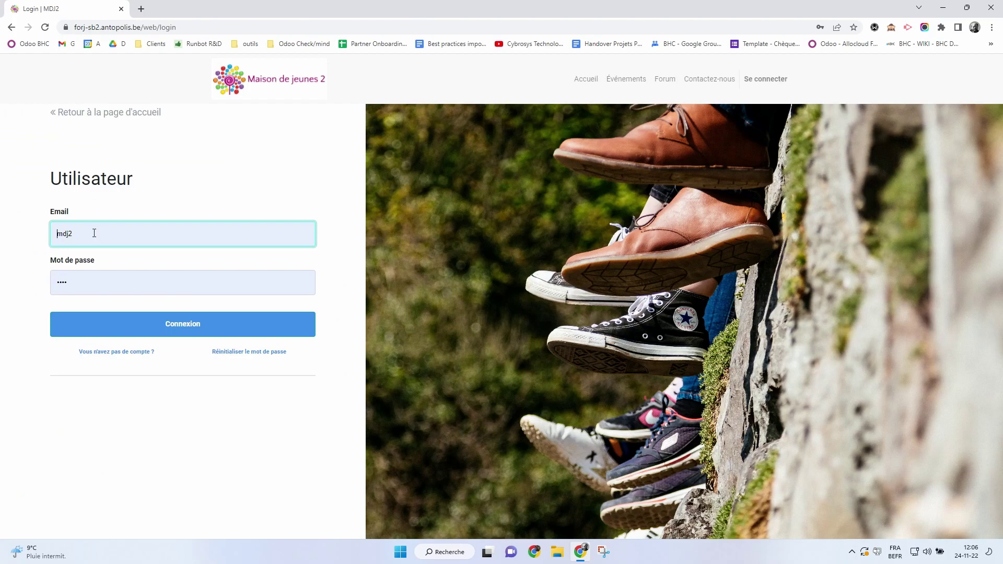
{"action": "left_click_drag", "start_coordinate": [92, 230], "coordinate": [25, 228]}
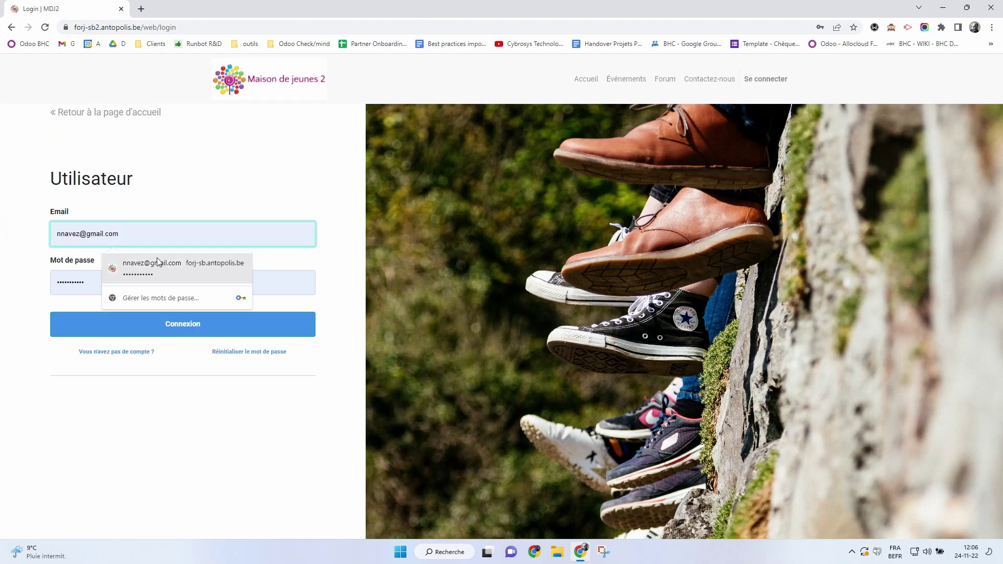
{"action": "left_click", "coordinate": [168, 264]}
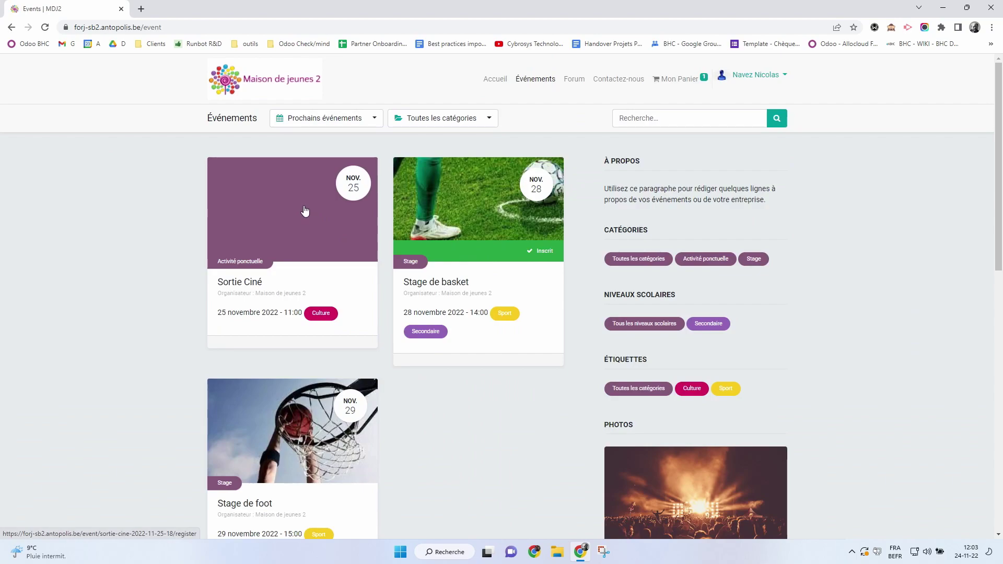
Start registering for Sortie Ciné on the website and select the listed child as participant.
{"action": "left_click", "coordinate": [306, 210]}
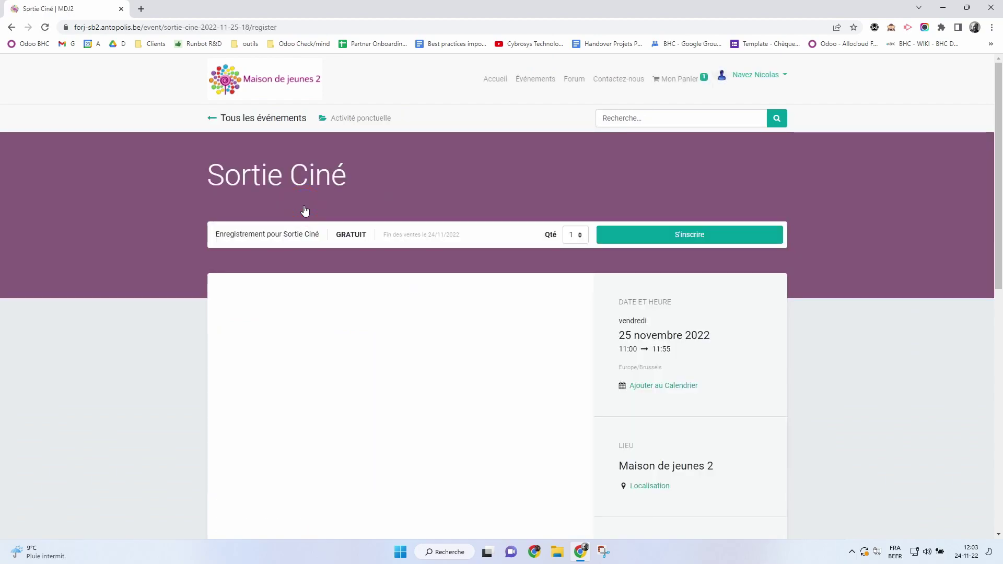
{"action": "left_click", "coordinate": [635, 235]}
{"action": "left_click", "coordinate": [378, 193]}
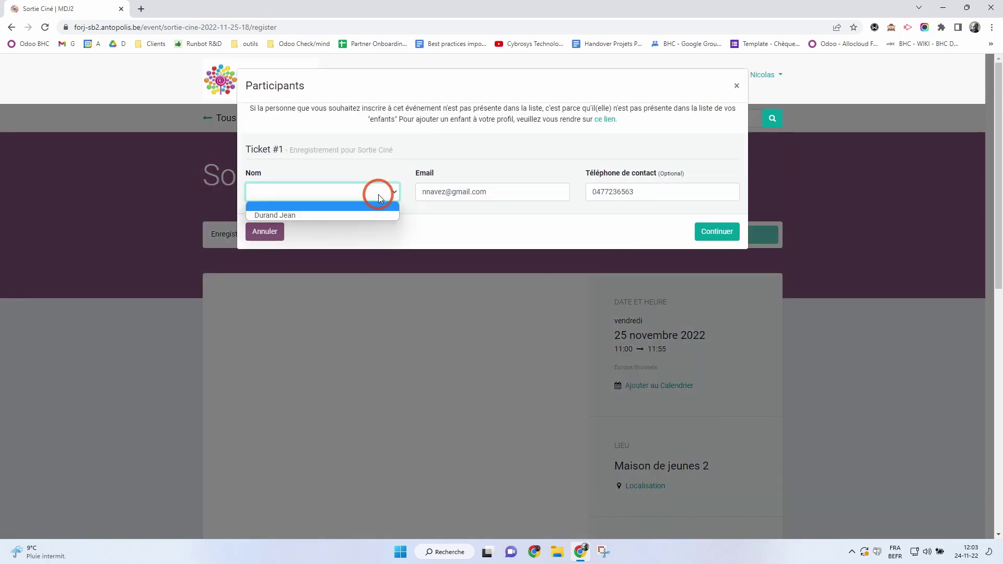
{"action": "left_click", "coordinate": [349, 215]}
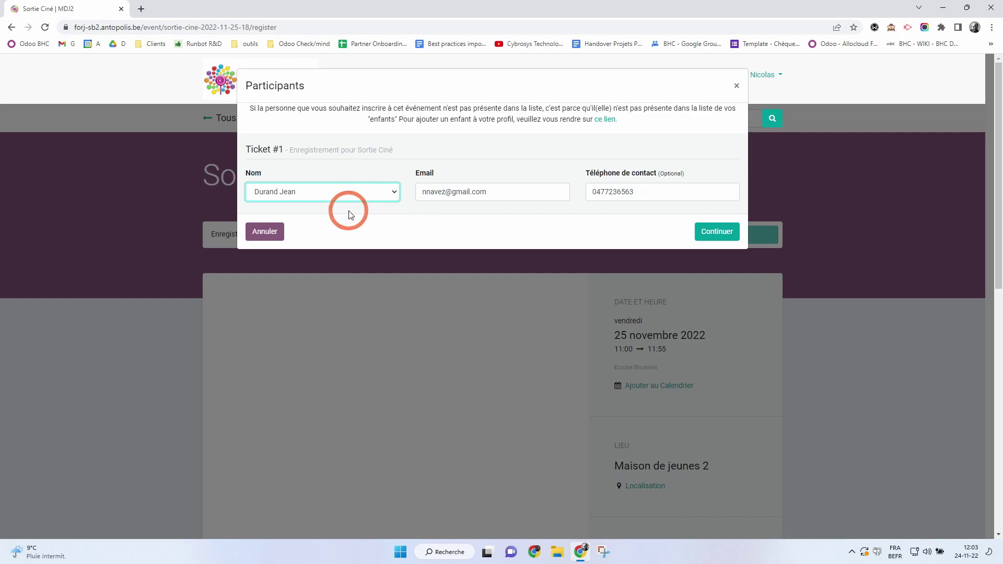
Continue to the cart, remove the Stage de basket registration, and send the request.
{"action": "left_click", "coordinate": [708, 232]}
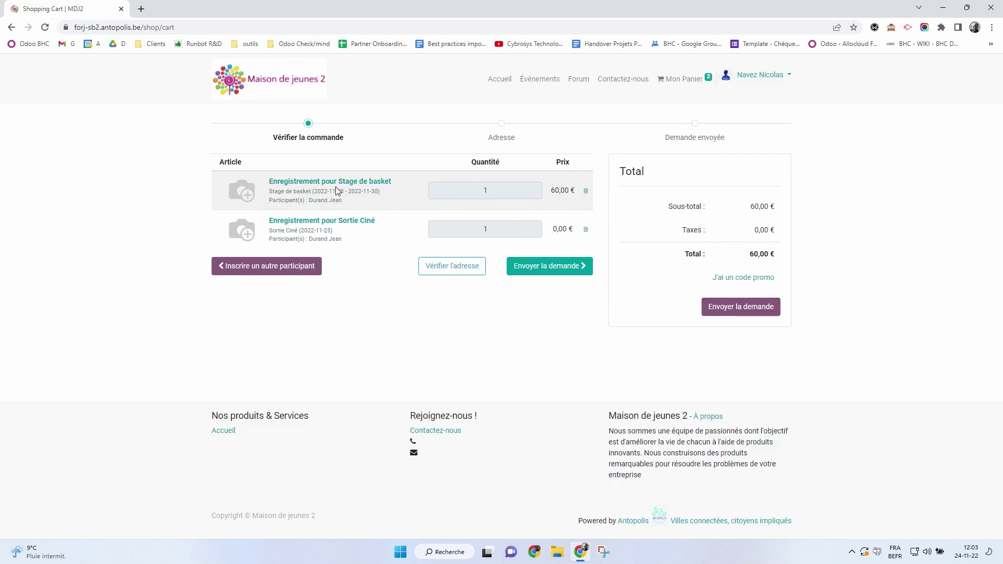
{"action": "left_click", "coordinate": [585, 193]}
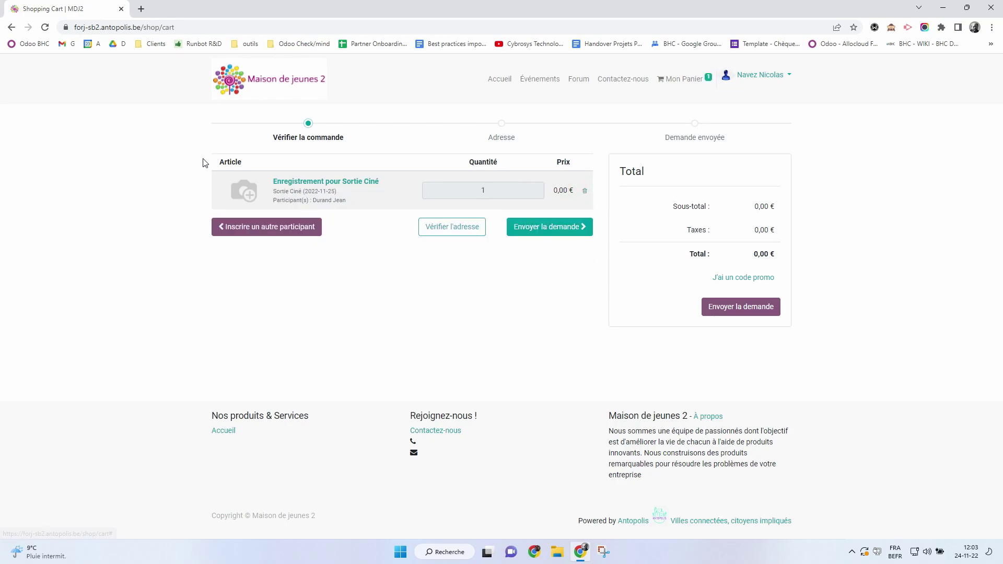
{"action": "left_click", "coordinate": [758, 307]}
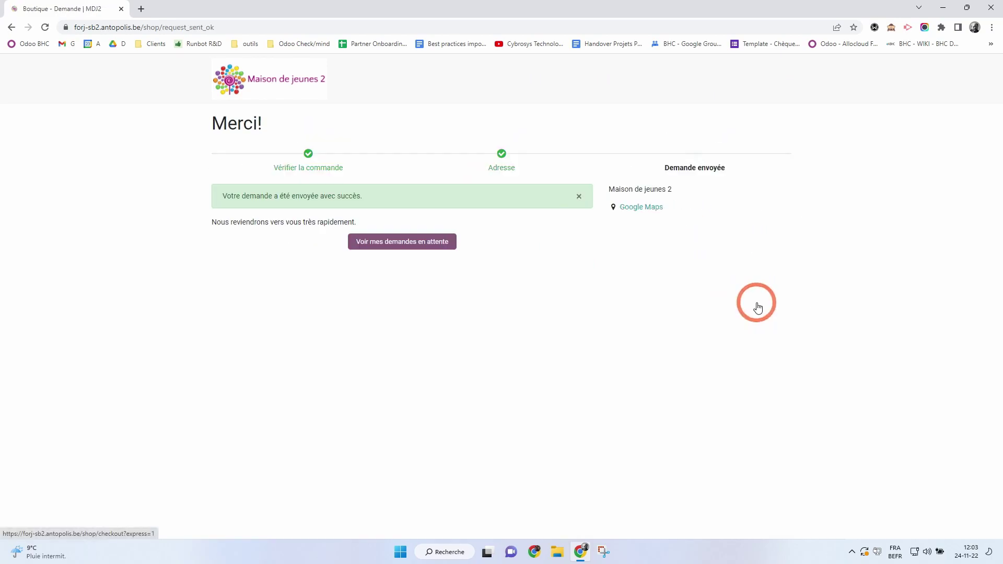